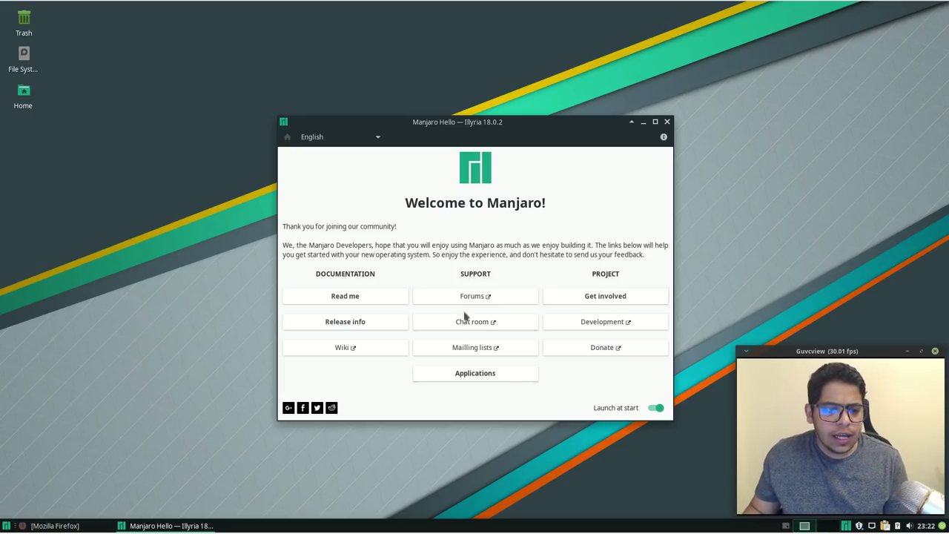
Mark Chromium and Rhythmbox for installation in the Manjaro Hello application list, and close the window without updating the system
left_click(473, 377)
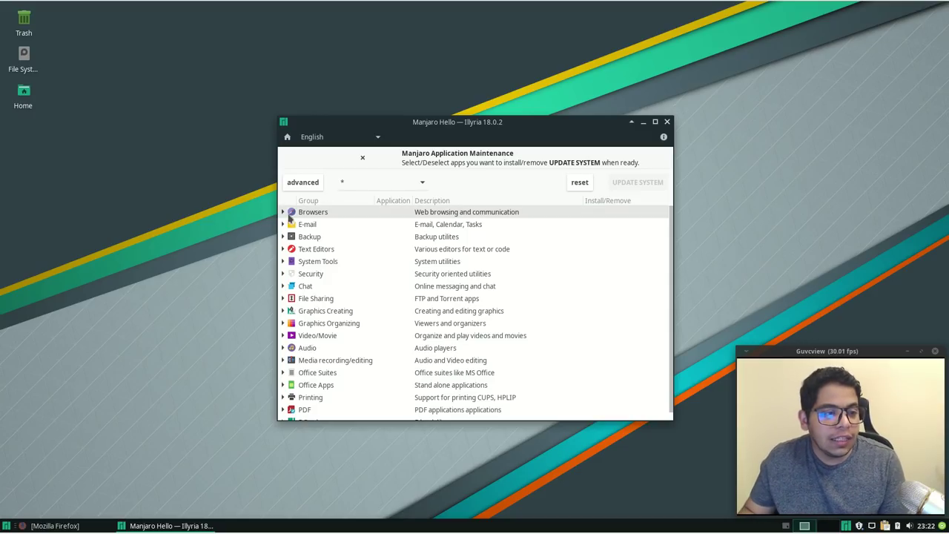
left_click(286, 213)
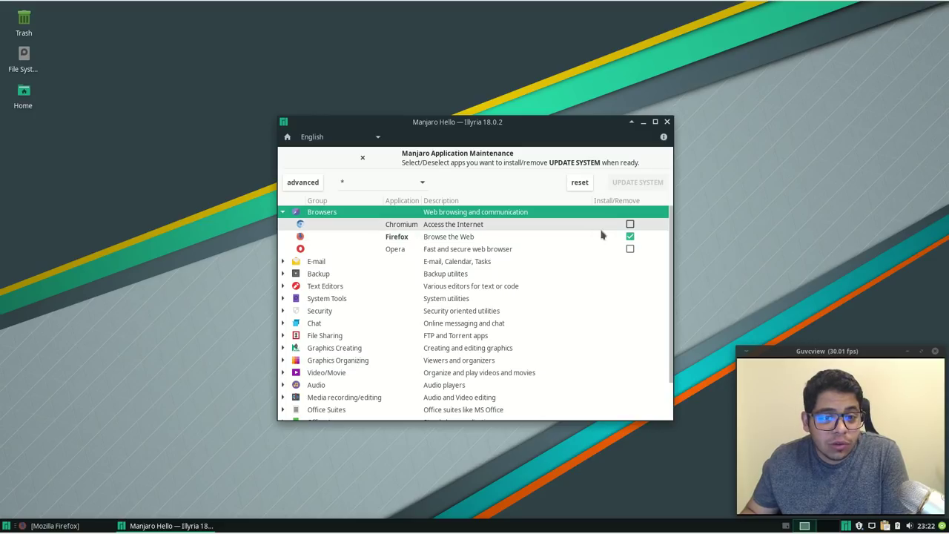
left_click(630, 223)
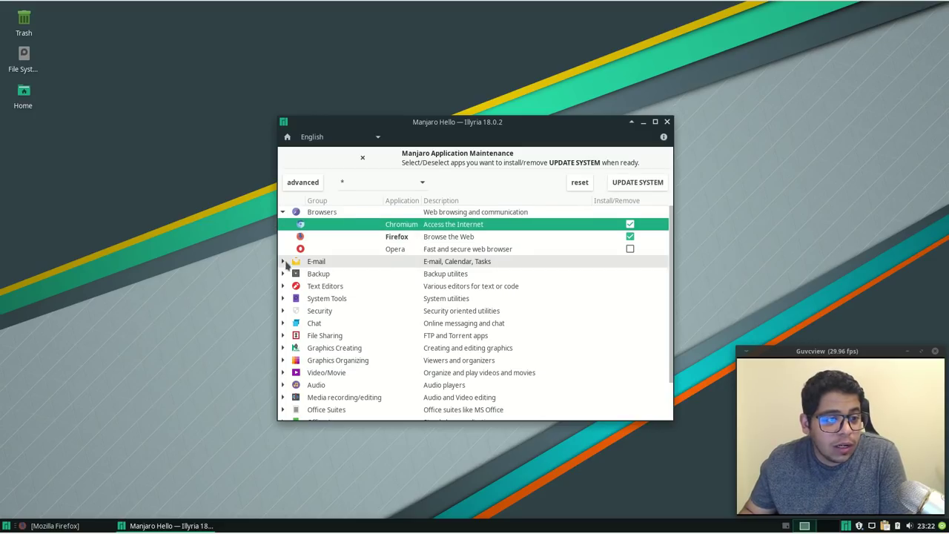
scroll(282, 338, "down", 2)
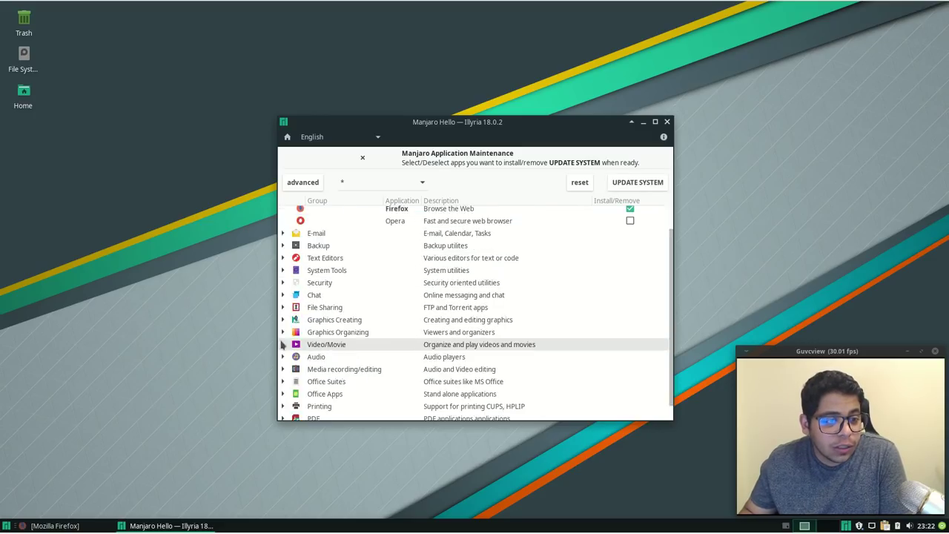
left_click(282, 340)
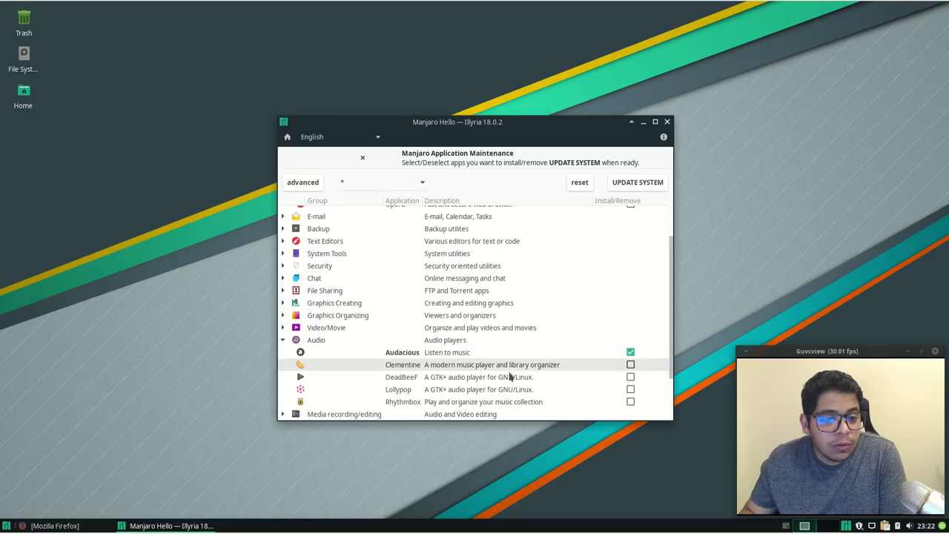
left_click(630, 401)
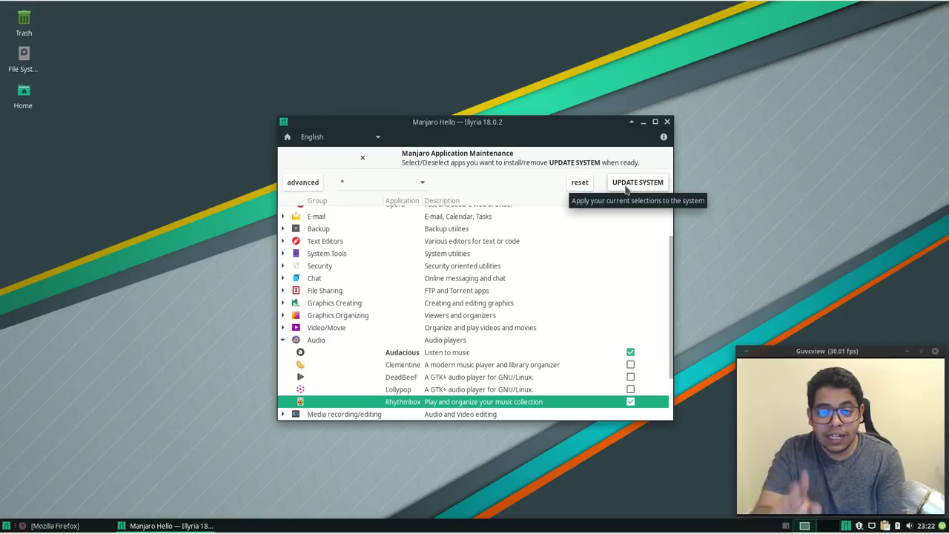
left_click(667, 121)
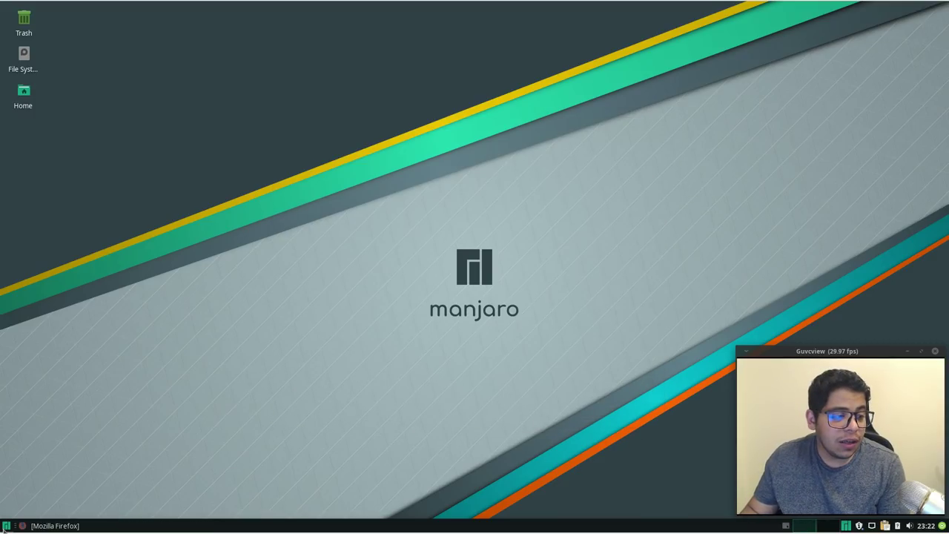
Open Manjaro Settings Manager from the desktop settings, review the list of available Linux kernels, and close it
left_click(6, 526)
left_click(125, 245)
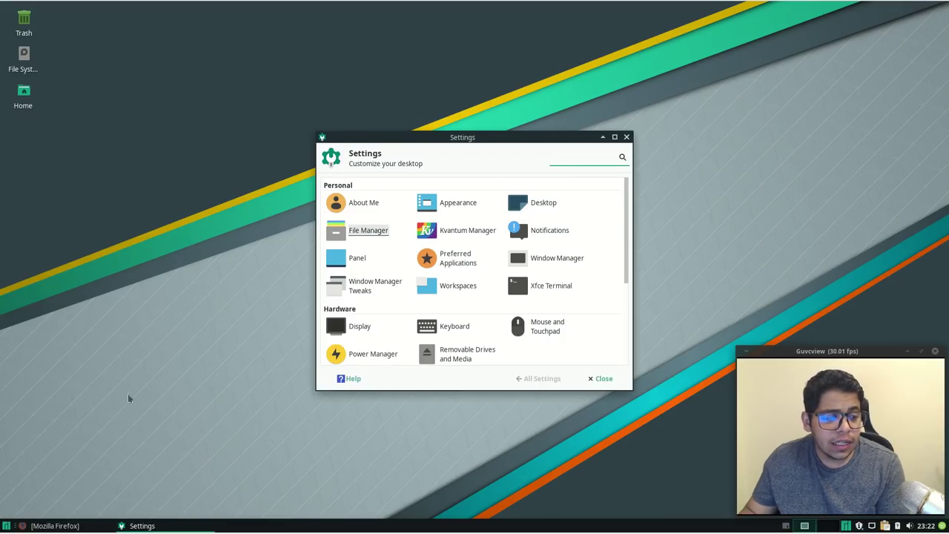
scroll(543, 245, "down", 4)
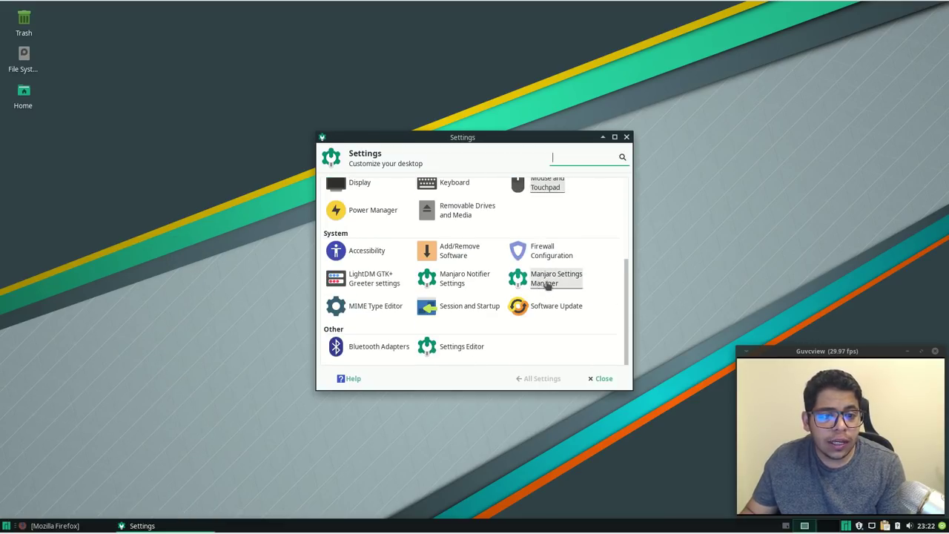
left_click(571, 280)
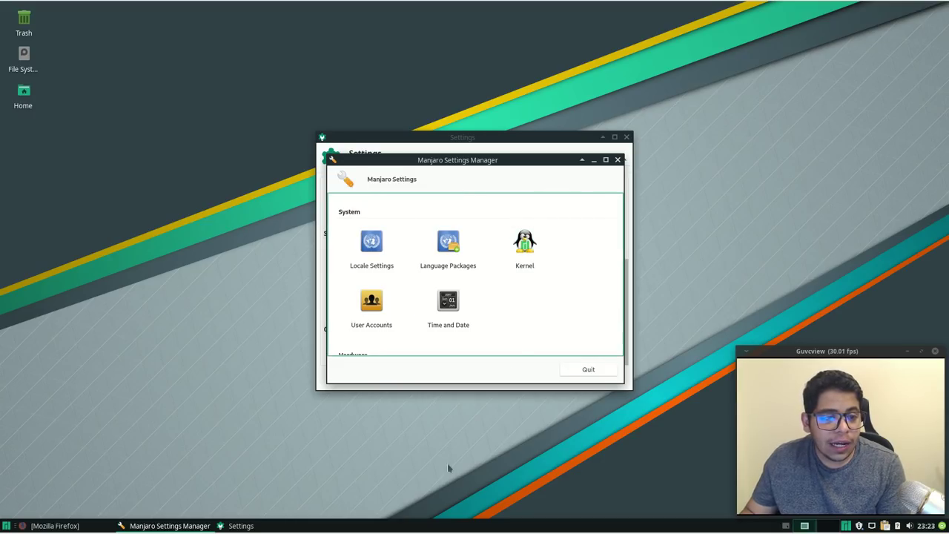
left_click(530, 256)
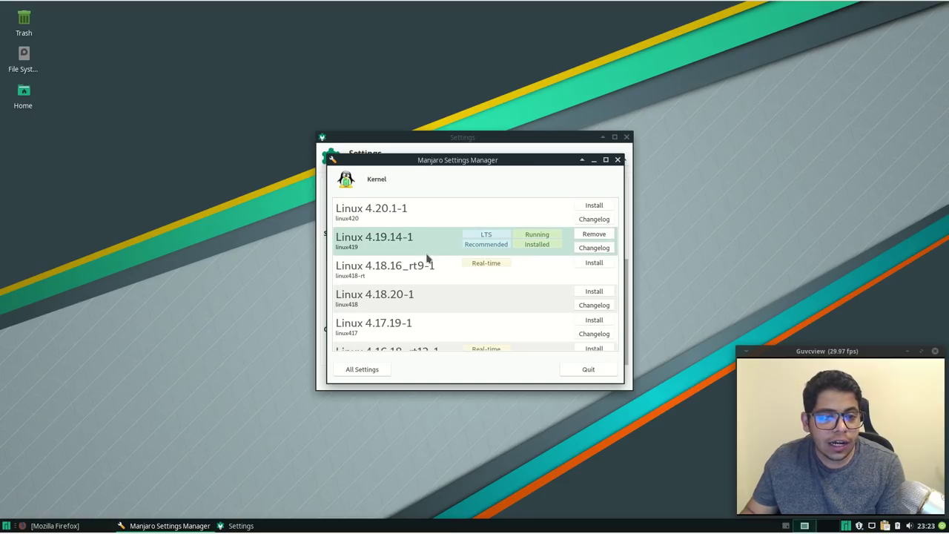
scroll(424, 323, "down", 5)
scroll(426, 333, "up", 5)
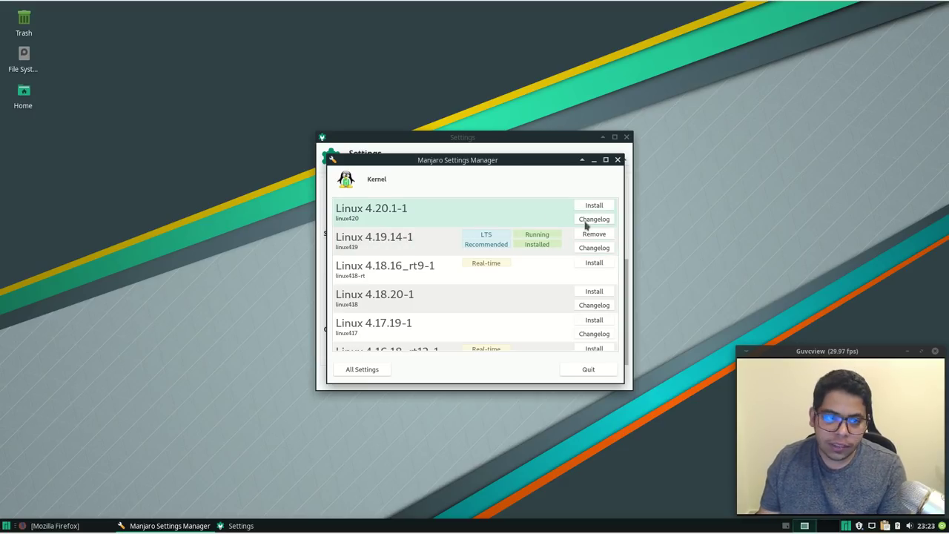
left_click(617, 161)
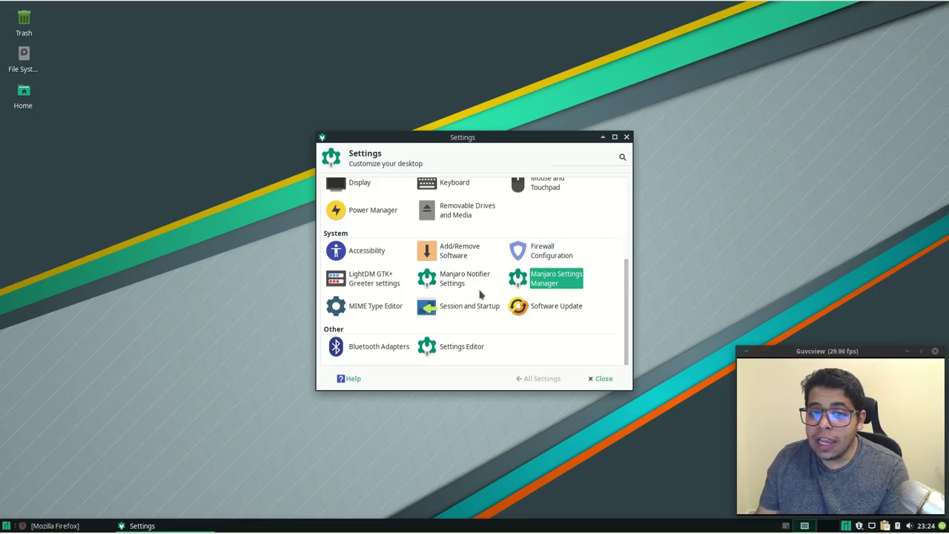
View the kernel and language pack notification options in Manjaro Notifier Settings and close them
left_click(547, 280)
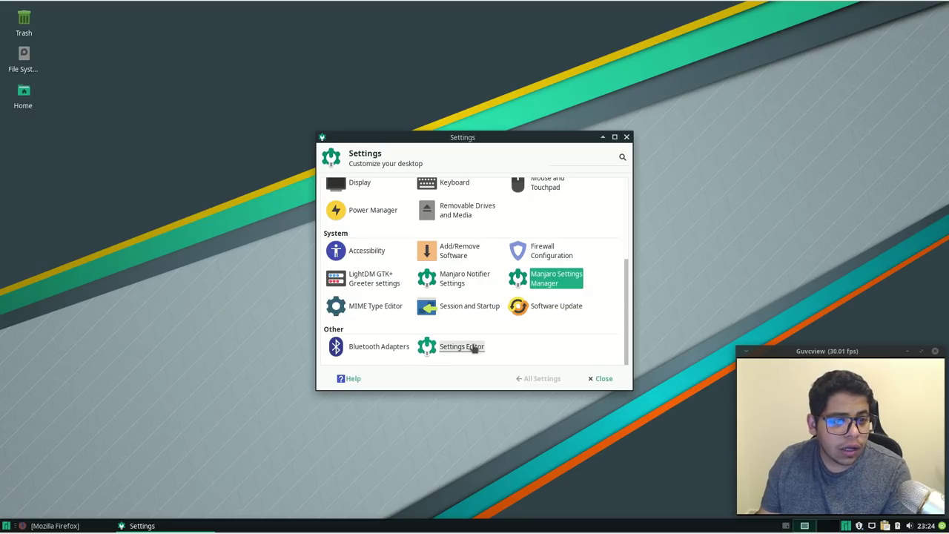
left_click(470, 283)
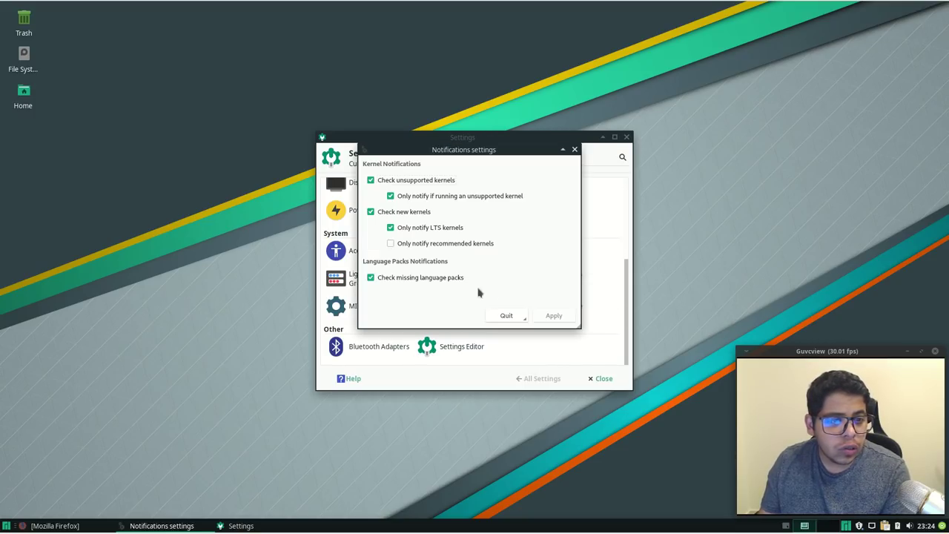
left_click(573, 150)
Review the graphics drivers under Hardware Configuration in Manjaro Settings Manager, and quit it
left_click(562, 286)
scroll(564, 304, "down", 2)
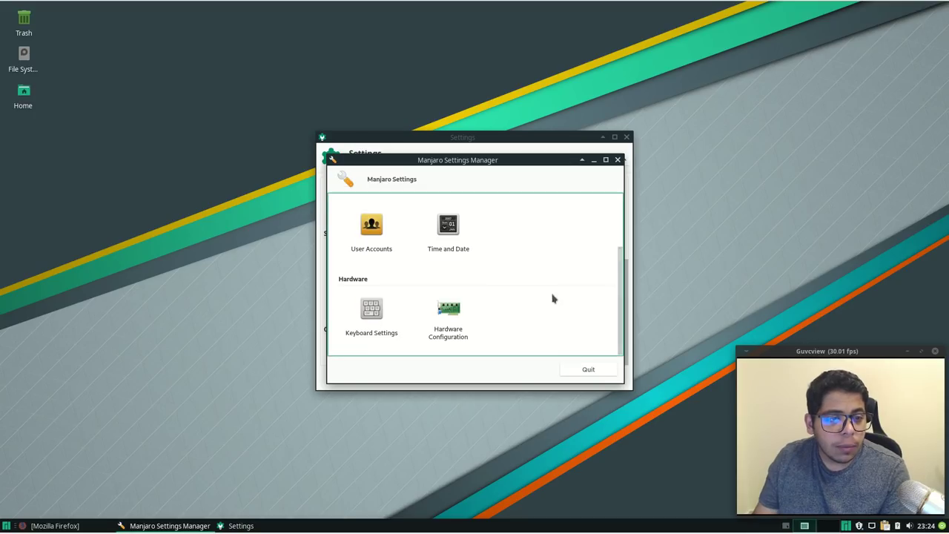
left_click(459, 309)
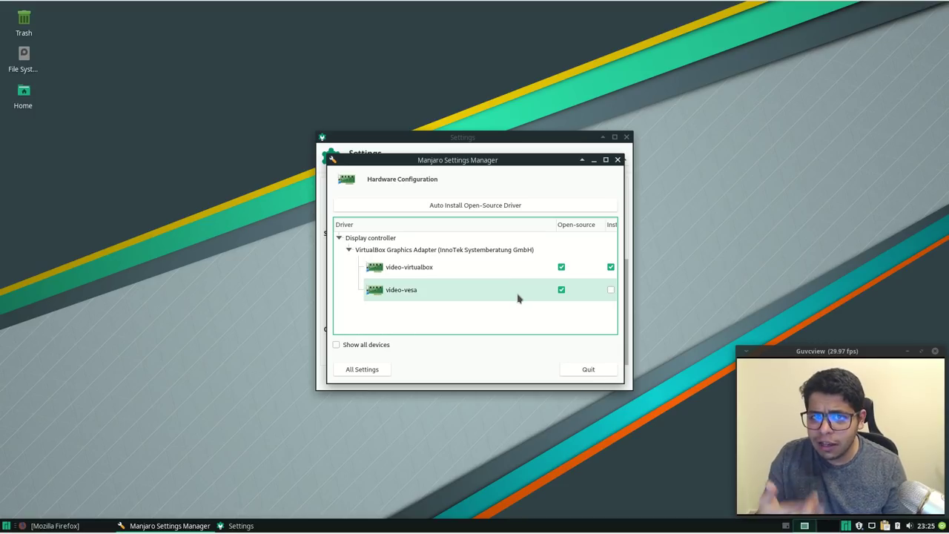
left_click(588, 370)
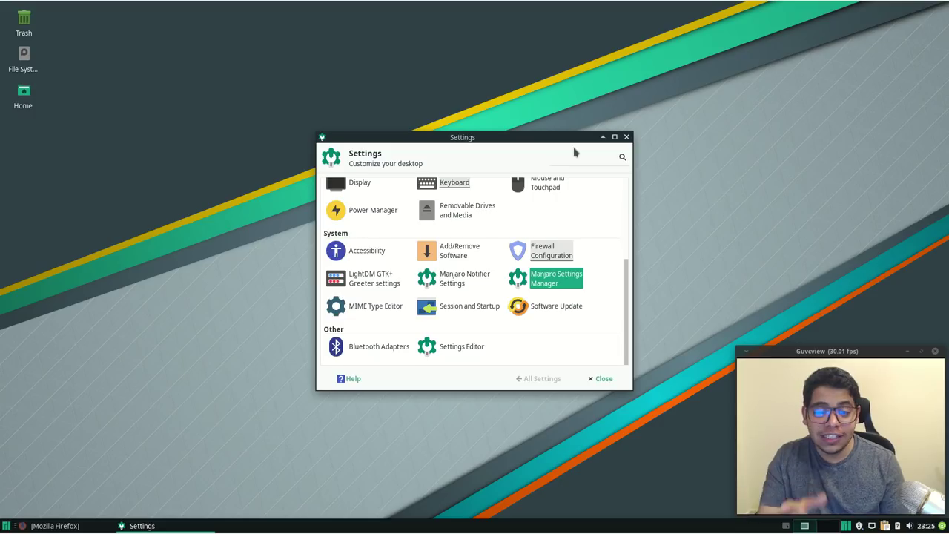
Look through the desktop settings categories, dismiss the online manual, and search the settings for "xf"
scroll(519, 332, "up", 4)
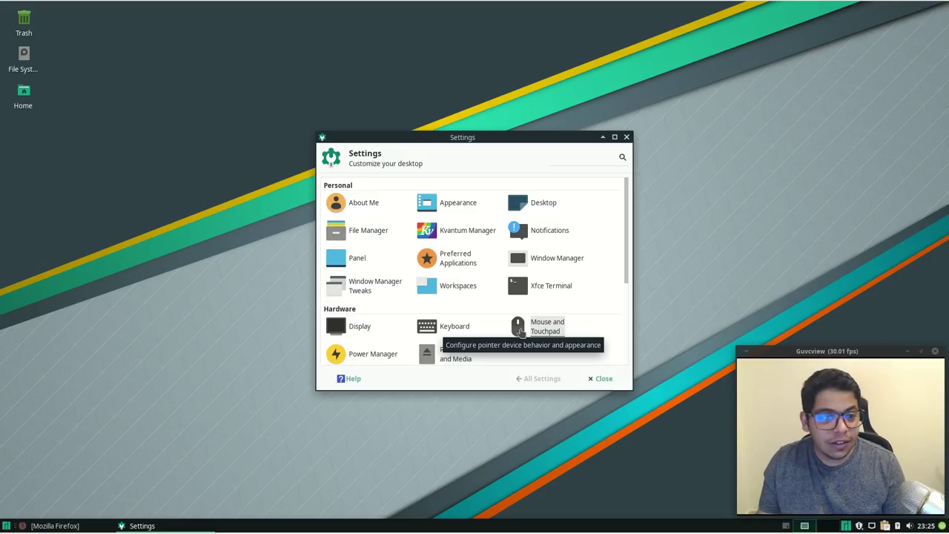
scroll(534, 327, "down", 4)
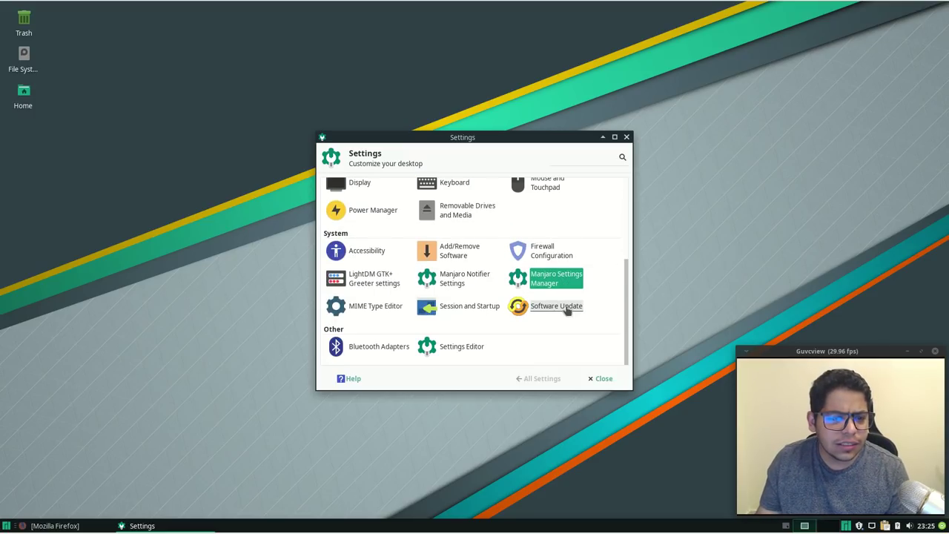
scroll(538, 356, "up", 4)
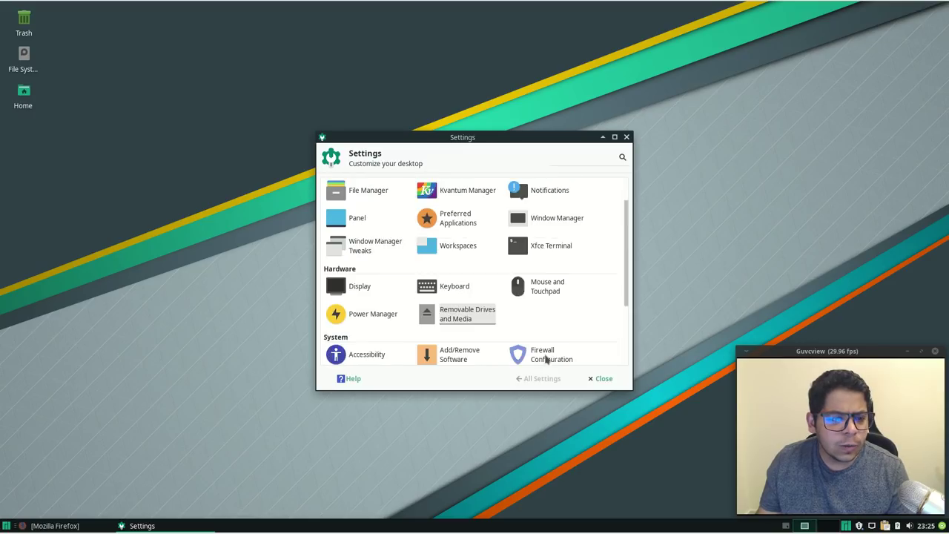
left_click(350, 380)
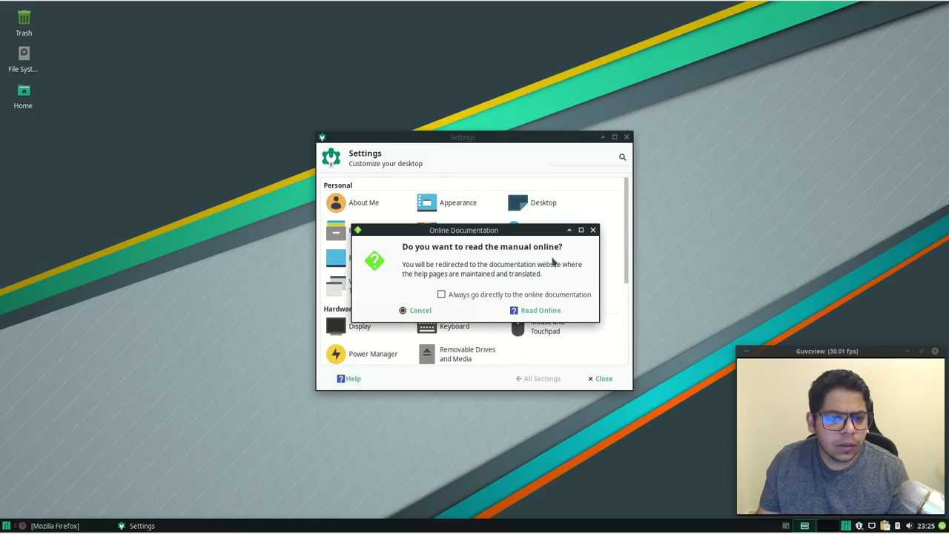
left_click(593, 230)
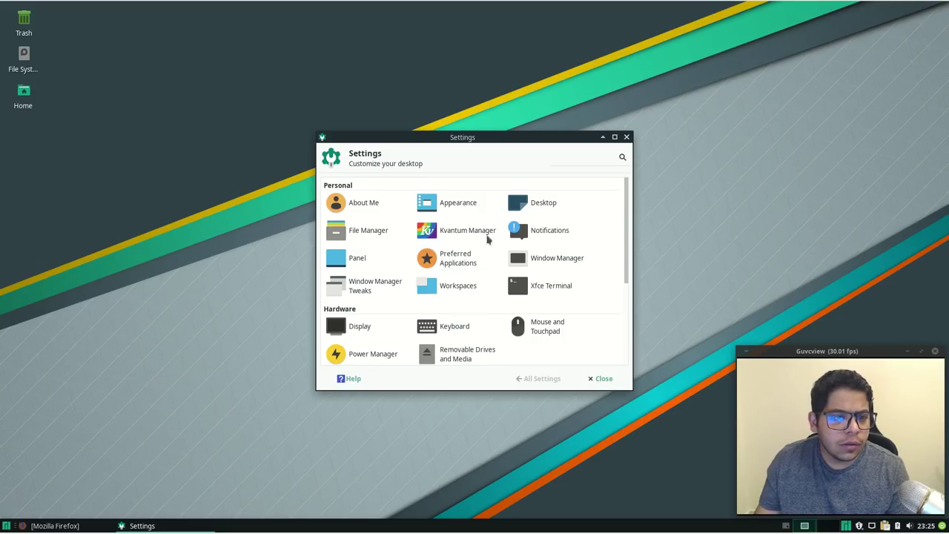
left_click(555, 166)
type("xf")
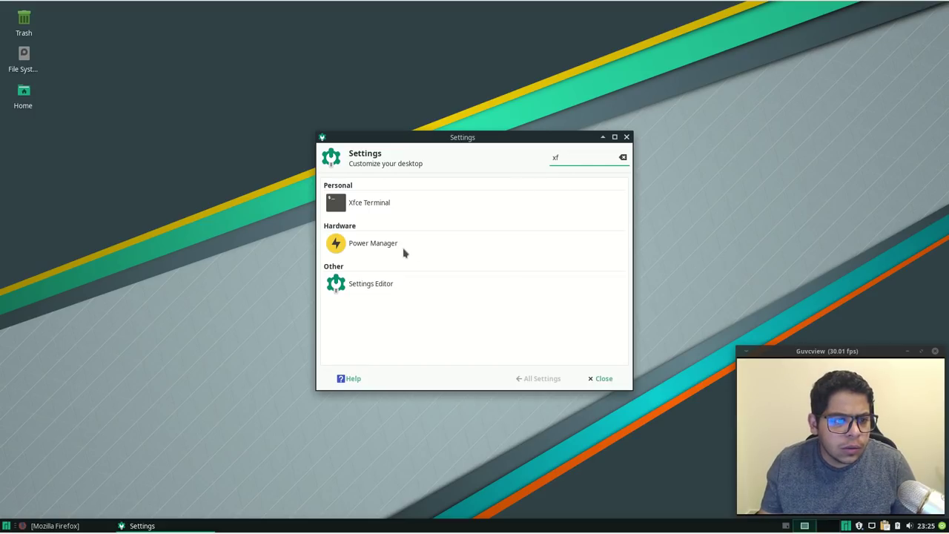
Search the installed applications for "about", open About Xfce to check the desktop environment's version, and close it
left_click(6, 525)
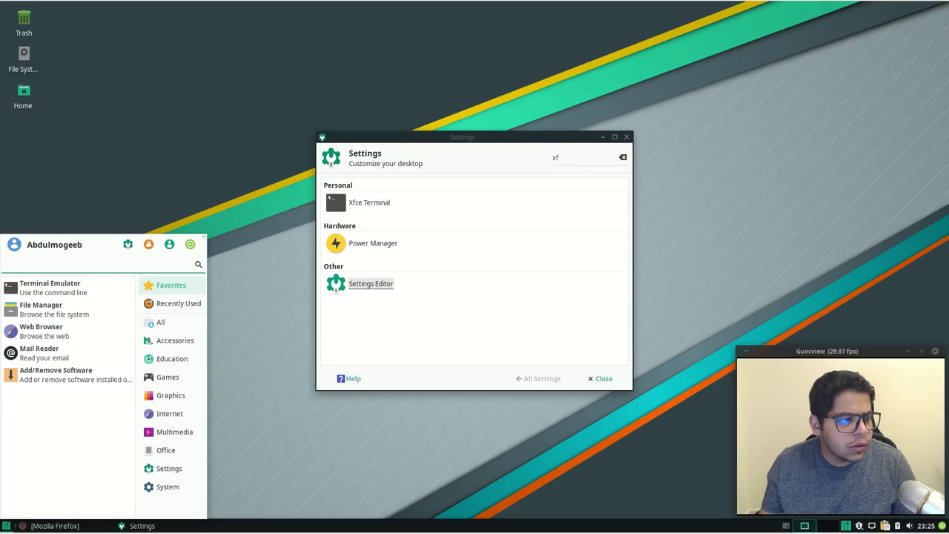
type("xfce")
key("BackSpace")
key("BackSpace")
key("BackSpace")
key("BackSpace")
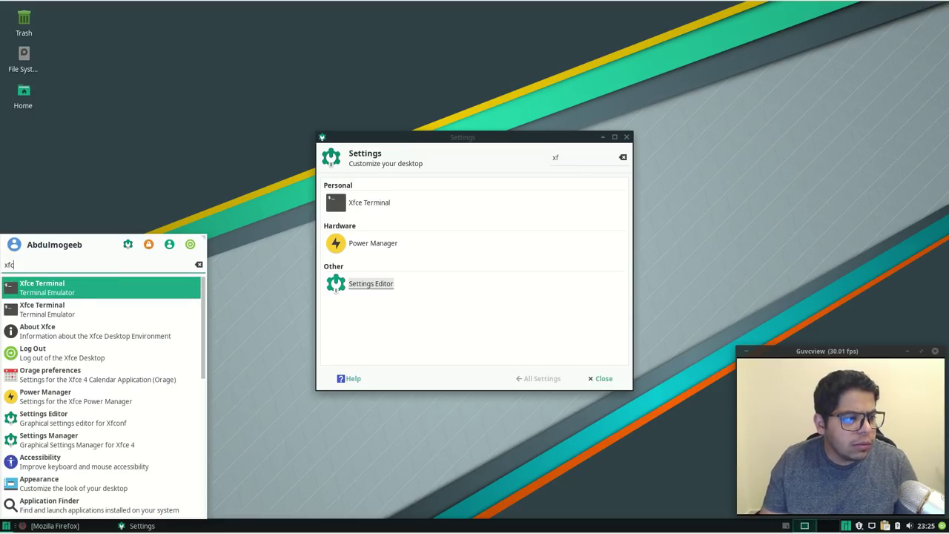
type("about")
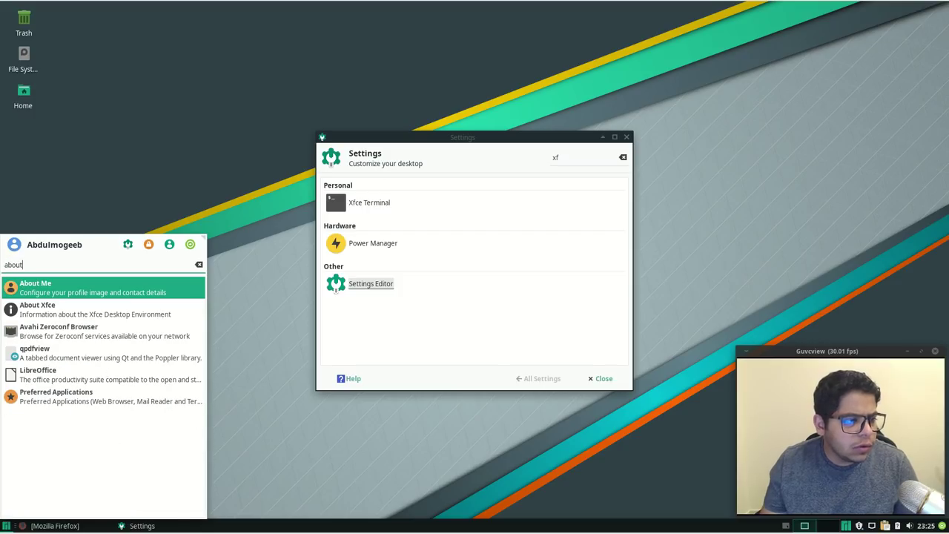
key("Down")
key("Return")
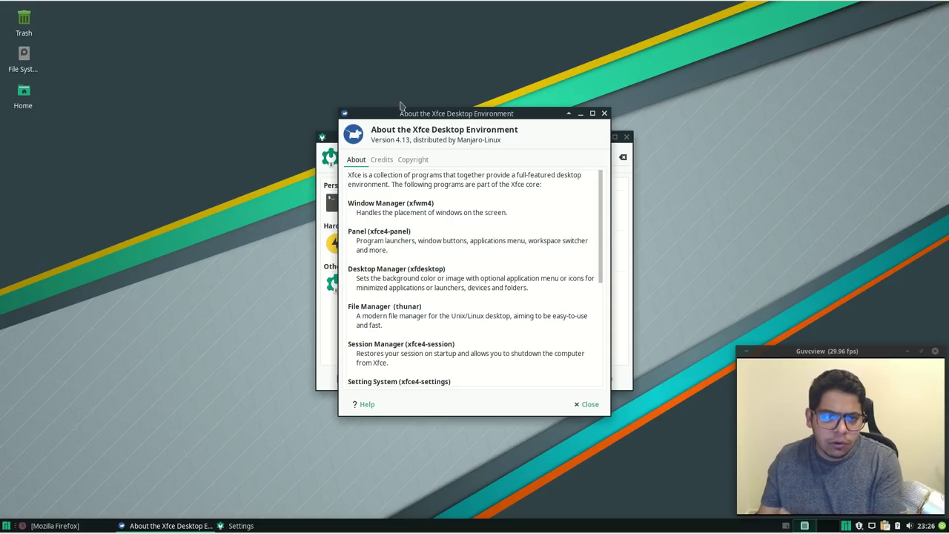
left_click(604, 112)
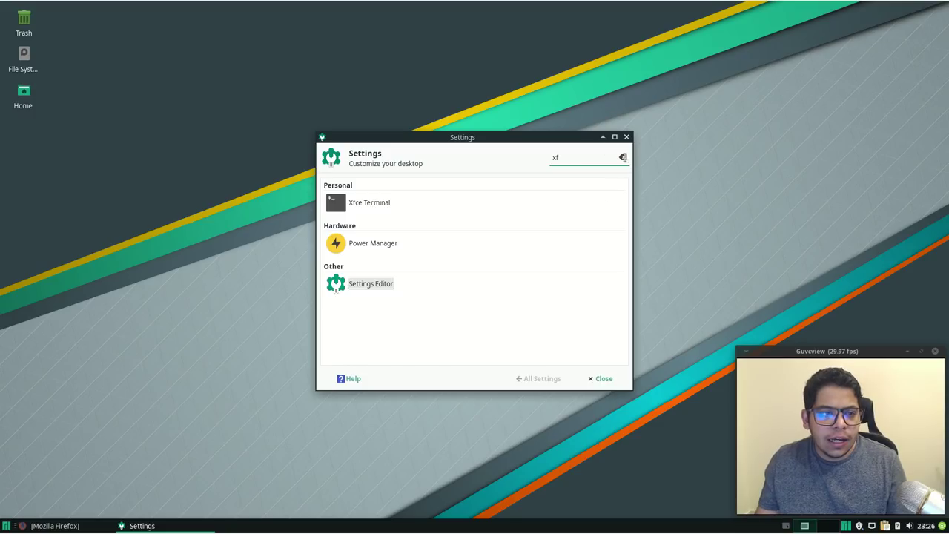
Clear the settings search, open the Appearance settings, and set the desktop style to Adapta-Eta-Maia
left_click(623, 158)
left_click(448, 204)
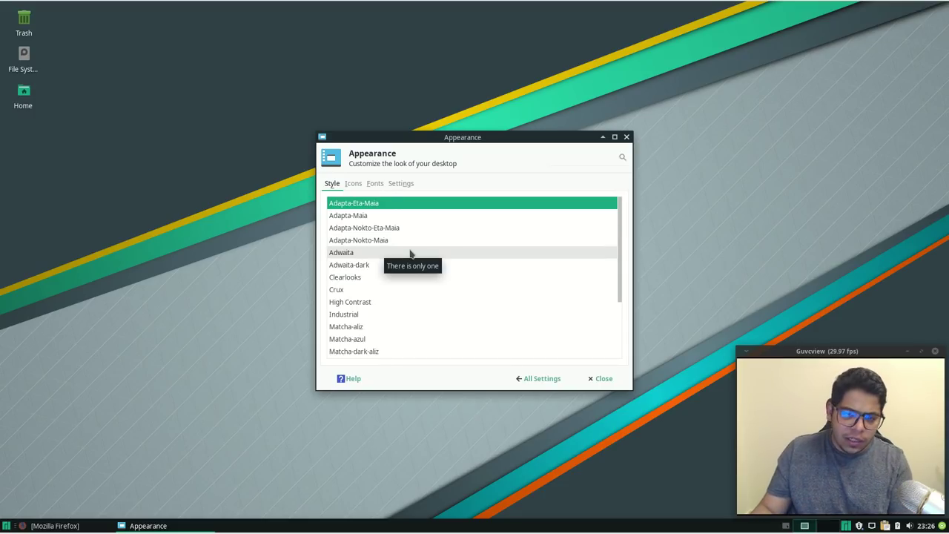
scroll(410, 255, "down", 3)
scroll(410, 255, "up", 3)
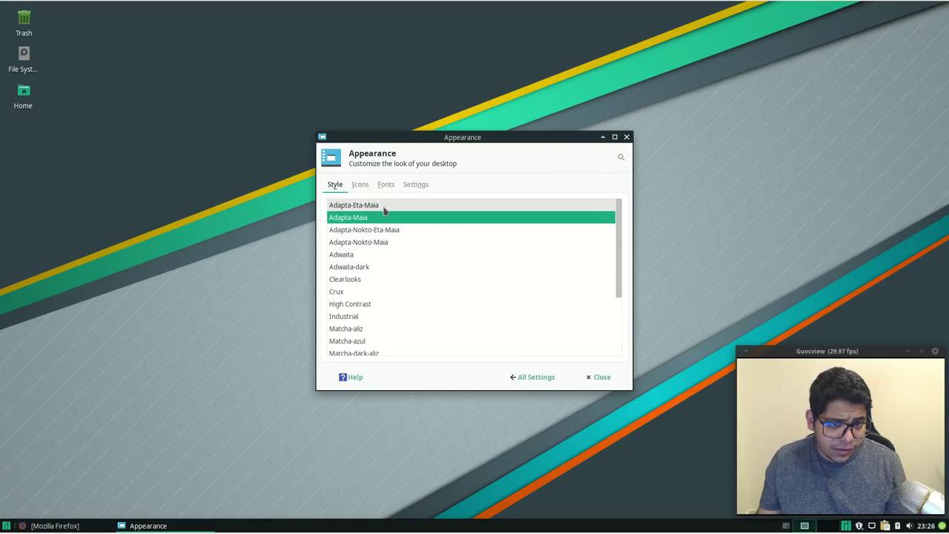
left_click(383, 209)
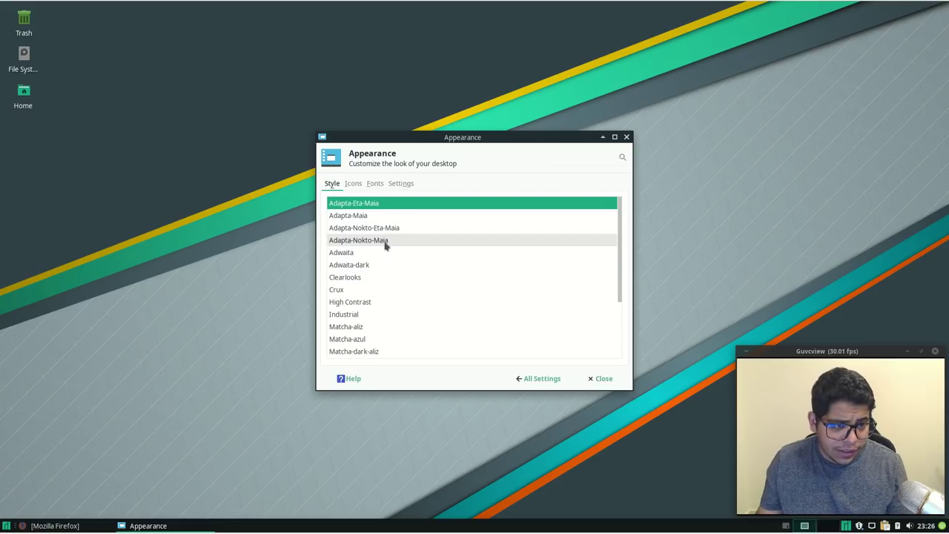
Look through the icon themes, the fonts, and the toolbar, menu and event sound options in Appearance
left_click(352, 183)
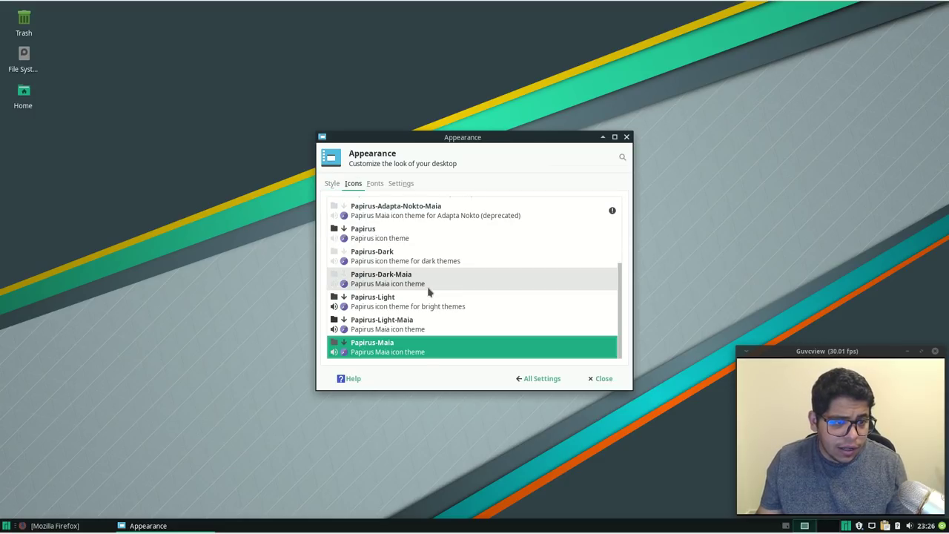
scroll(428, 292, "up", 3)
scroll(428, 294, "down", 3)
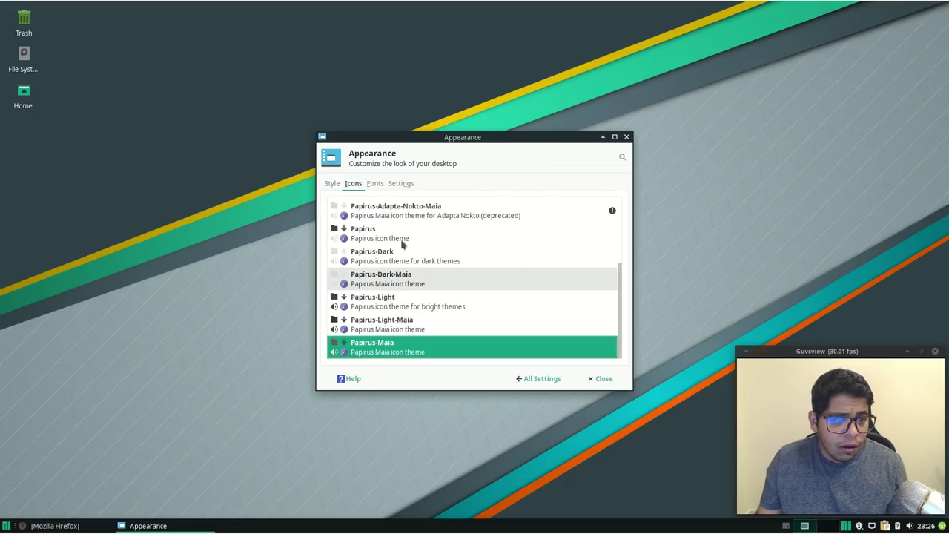
left_click(374, 183)
left_click(401, 184)
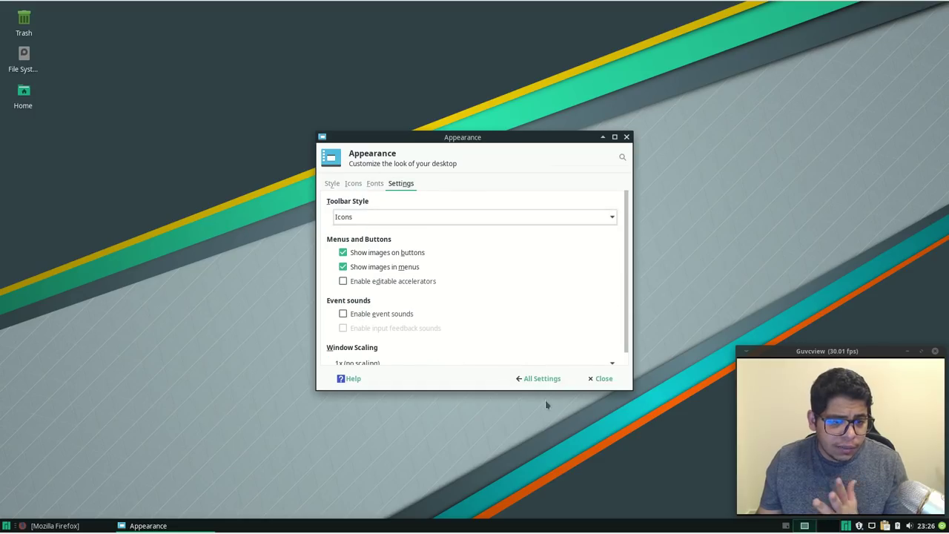
Return to the full settings overview, open the Display settings to look at the Advanced options, and close the window
left_click(536, 380)
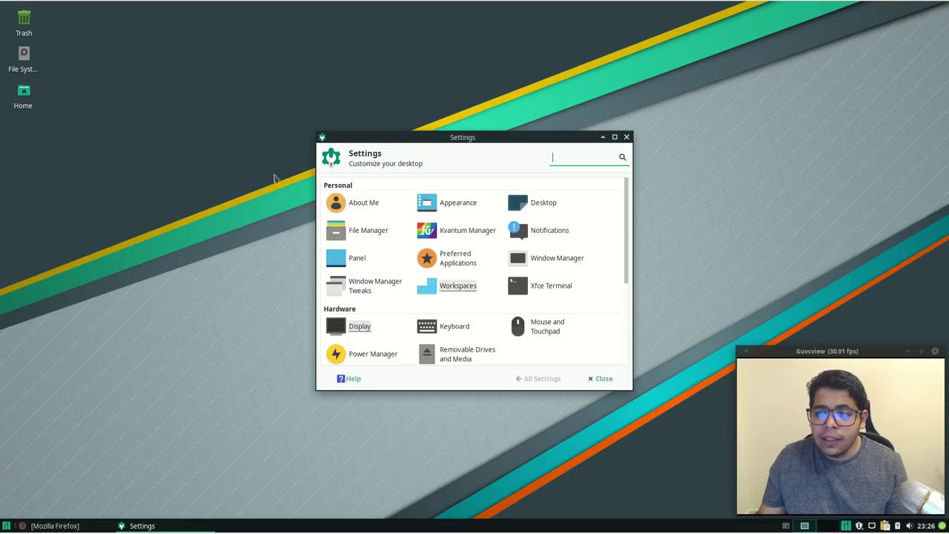
left_click(364, 292)
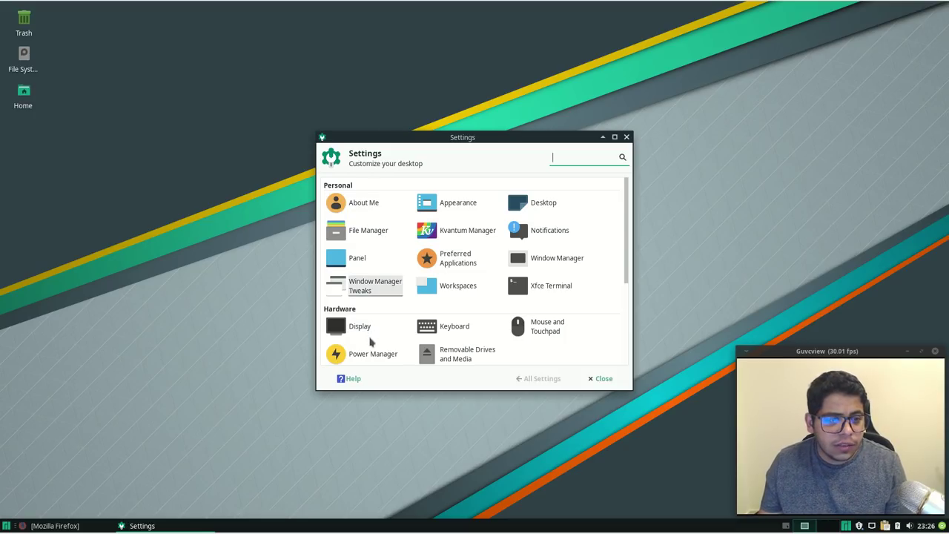
left_click(366, 327)
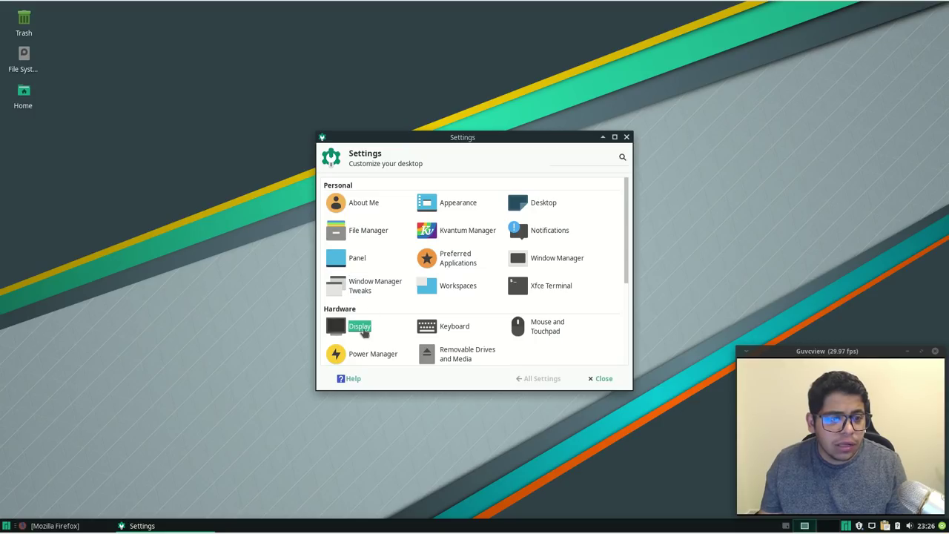
double_click(364, 328)
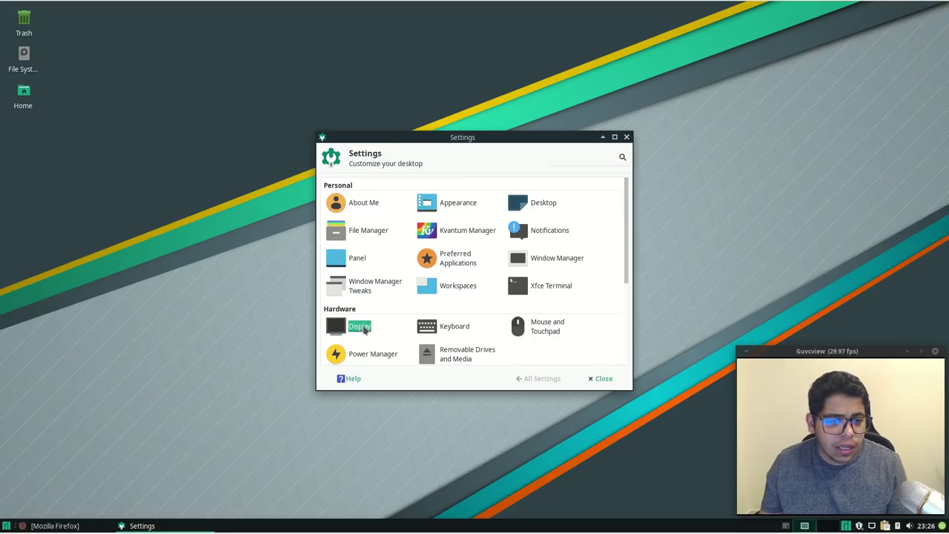
left_click(369, 184)
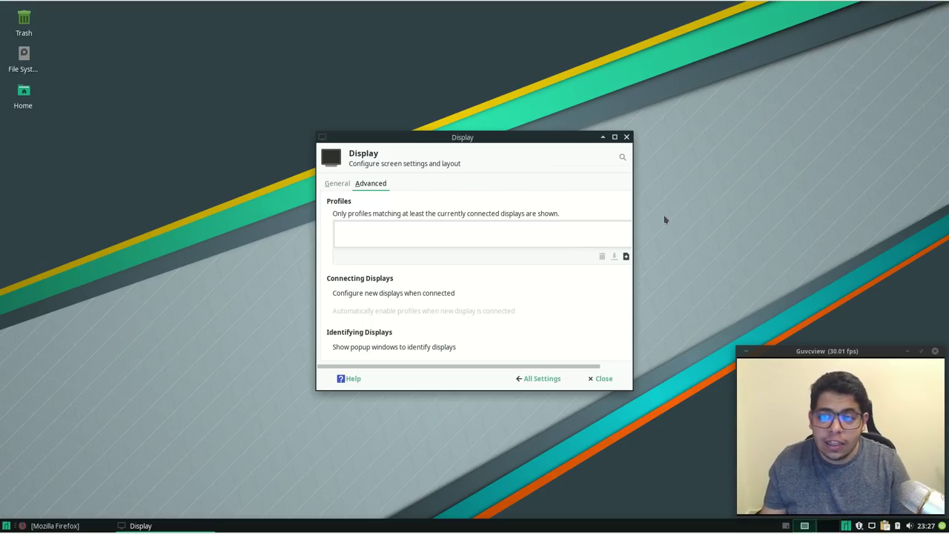
left_click(626, 137)
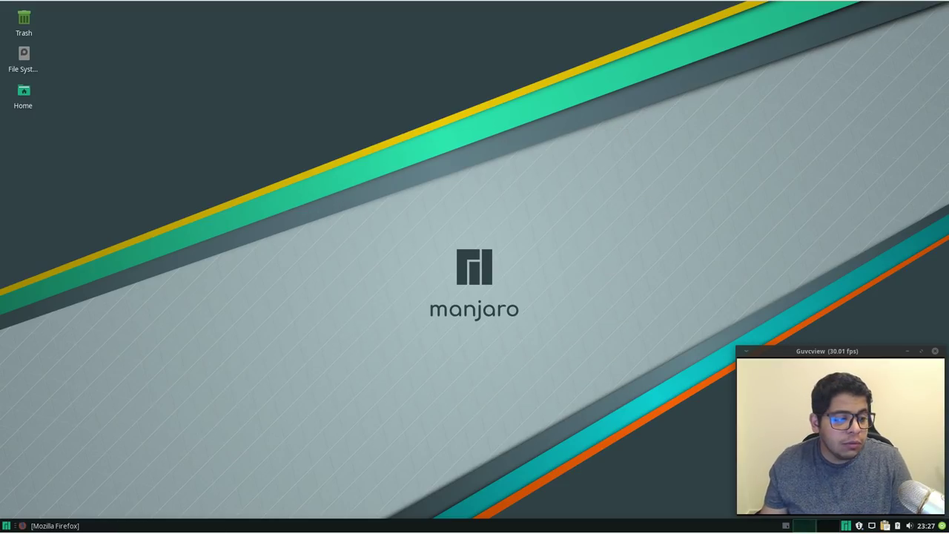
Browse the installed applications by category, looking at Games, Graphics, Internet and Multimedia
left_click(6, 525)
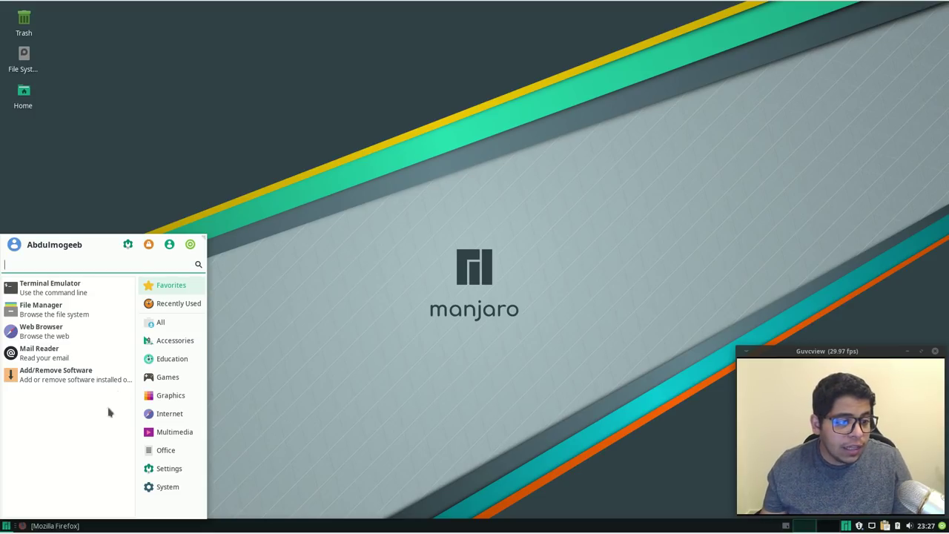
left_click(156, 366)
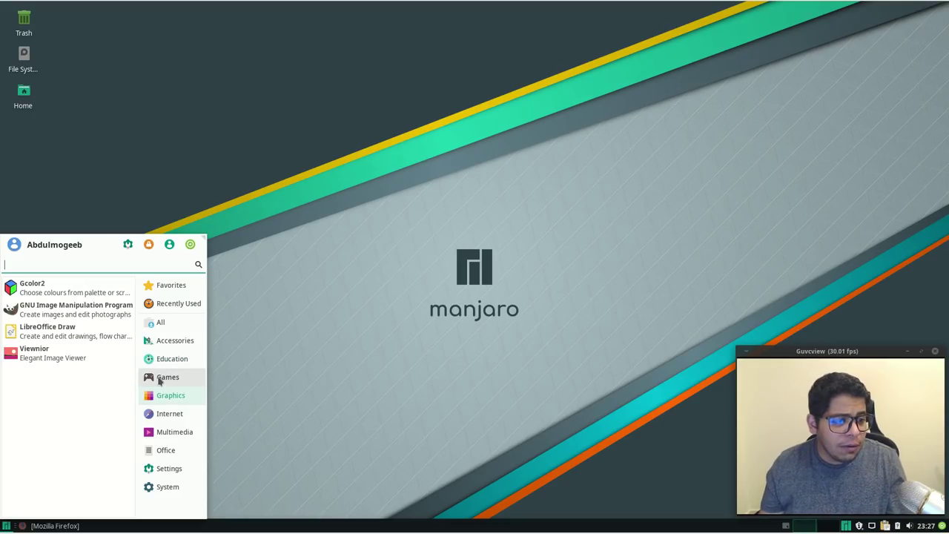
mouse_move(158, 380)
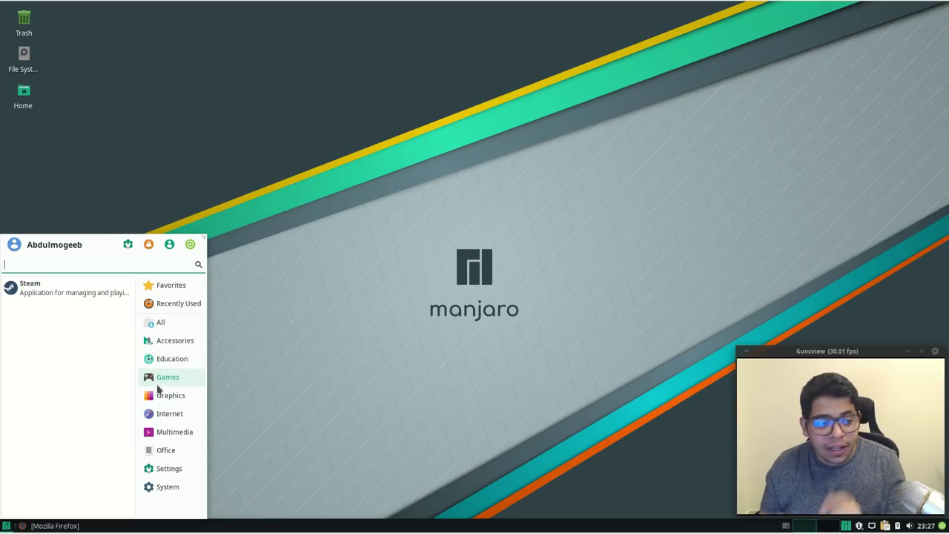
mouse_move(159, 397)
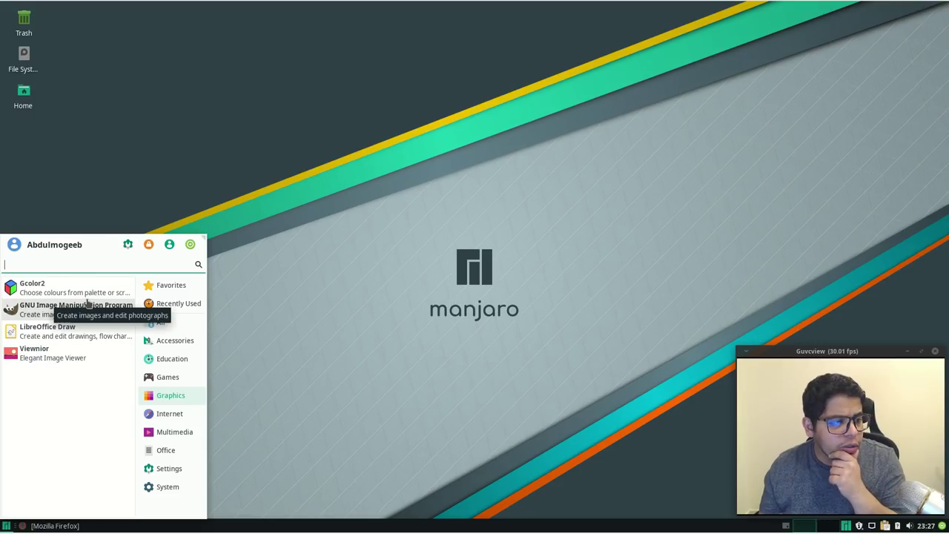
left_click(189, 417)
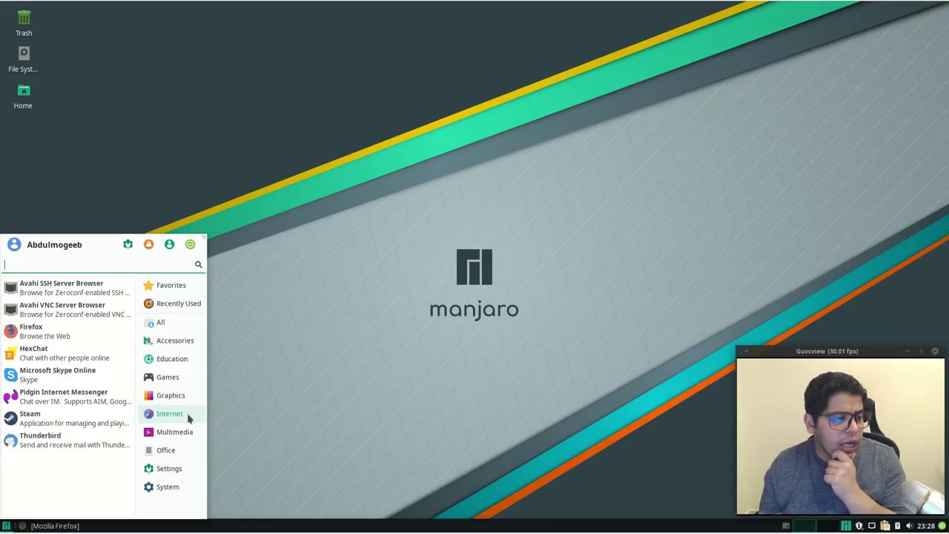
left_click(176, 436)
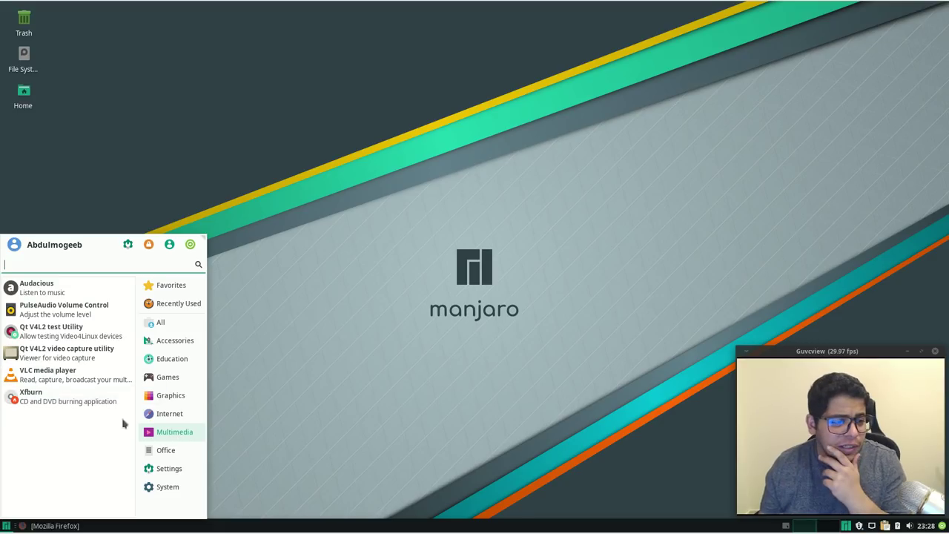
Launch Microsoft Word Online from the Office applications, look at its sign-in page, and close it
left_click(158, 451)
scroll(85, 386, "down", 3)
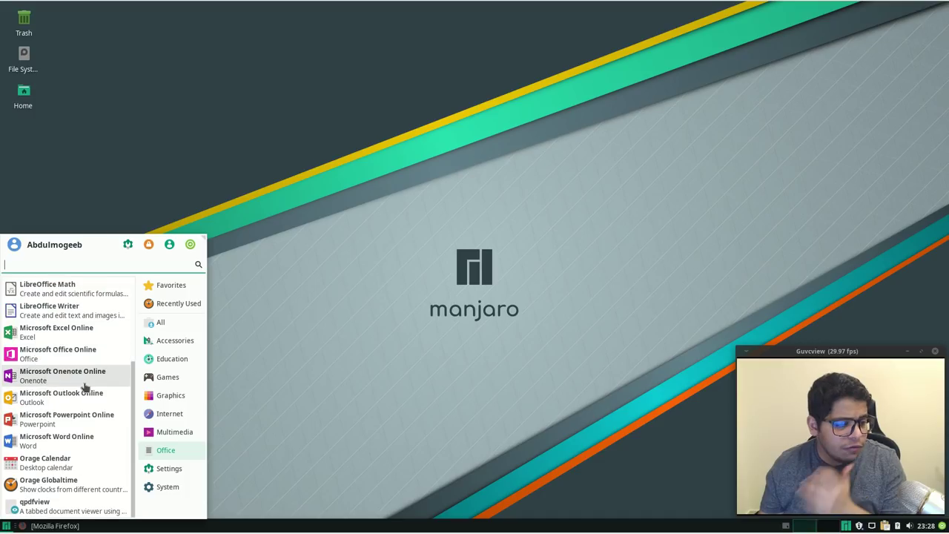
left_click(82, 442)
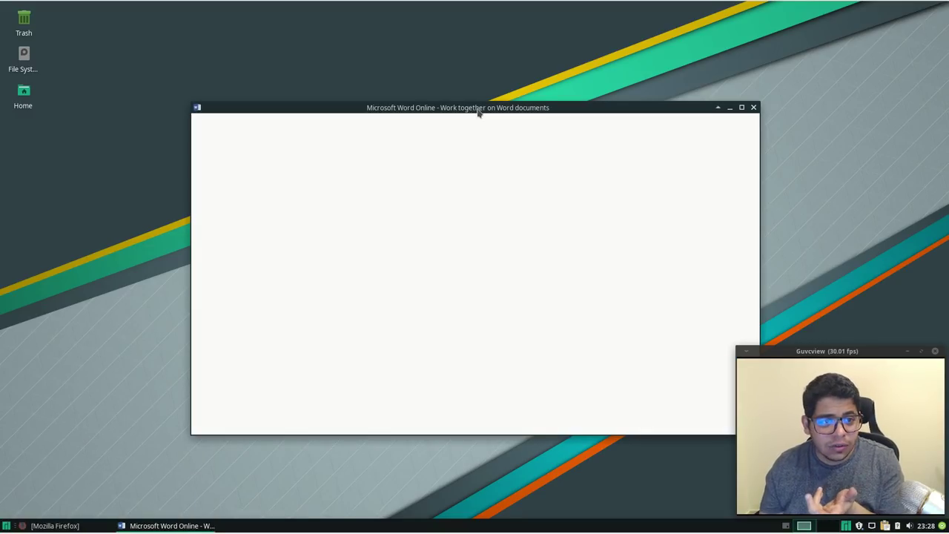
left_click_drag(478, 111, 387, 86)
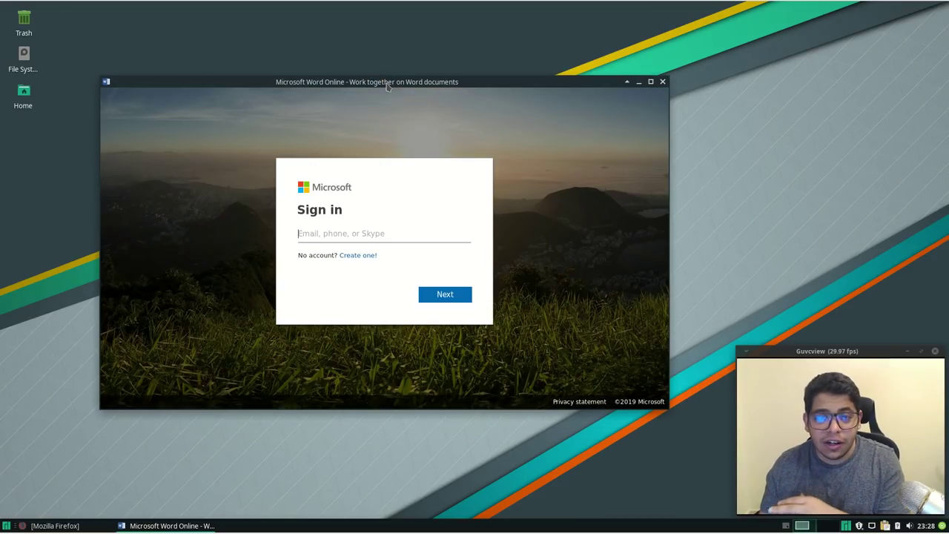
left_click(662, 83)
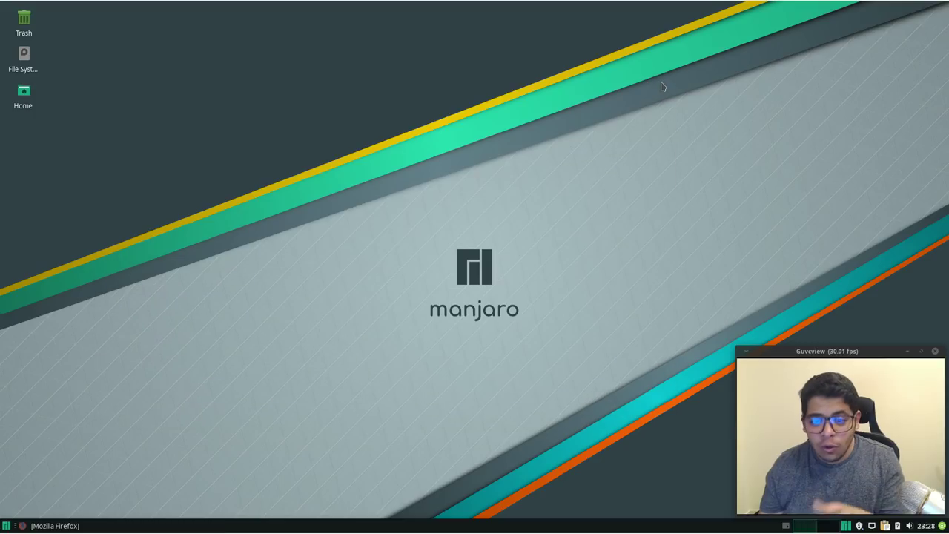
Look through the full list of Office applications, including the LibreOffice and Microsoft online entries, and dismiss the list
left_click(7, 525)
left_click(163, 451)
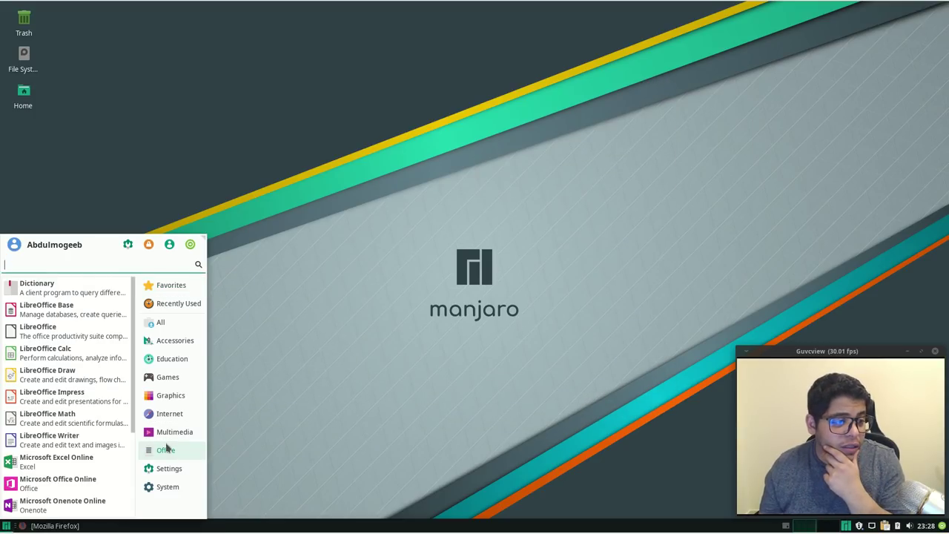
scroll(73, 445, "down", 4)
scroll(74, 445, "up", 1)
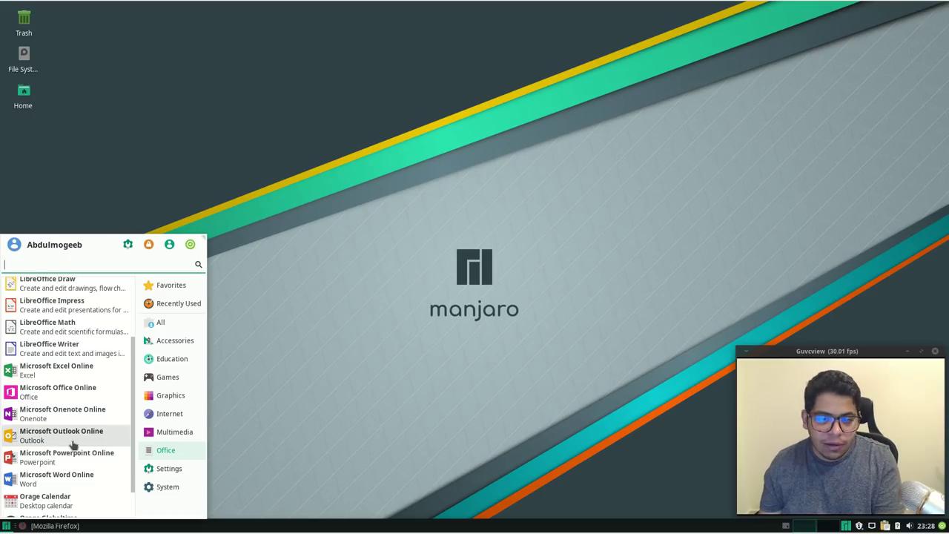
scroll(73, 443, "up", 3)
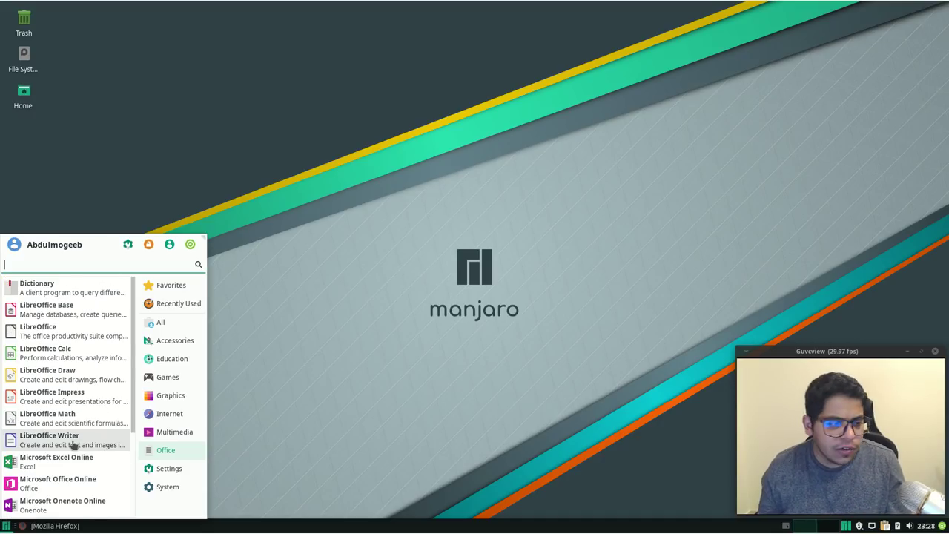
scroll(73, 443, "down", 4)
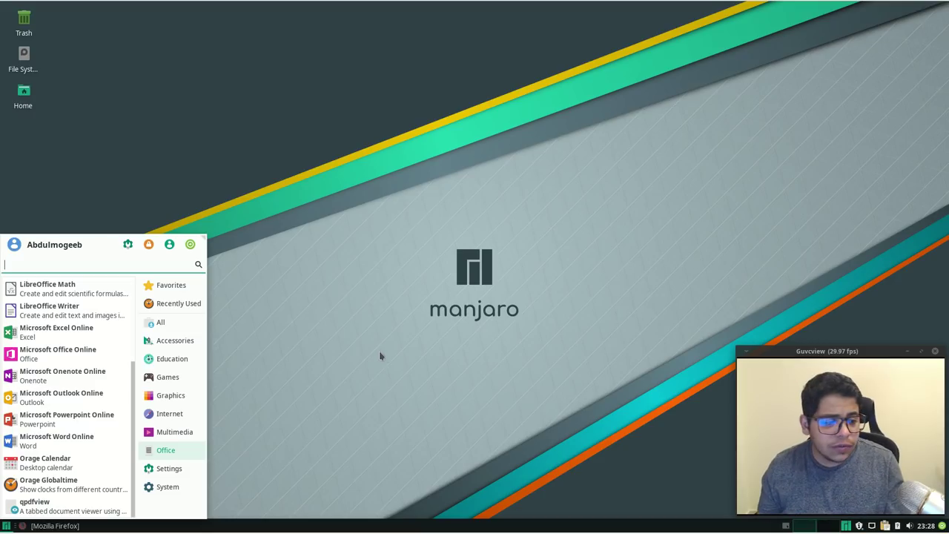
left_click(379, 352)
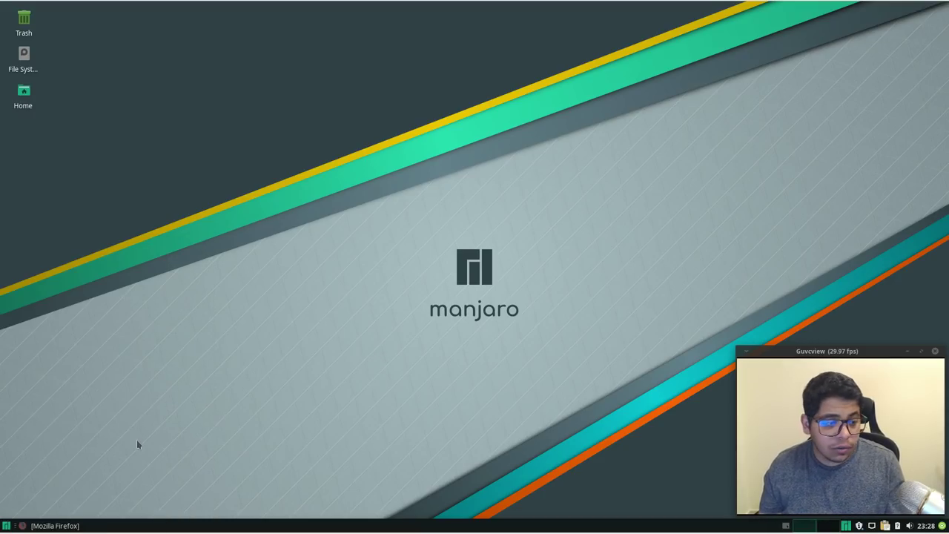
Set the desktop wallpaper to the light grey image with the green Manjaro logo and close the desktop settings
right_click(184, 264)
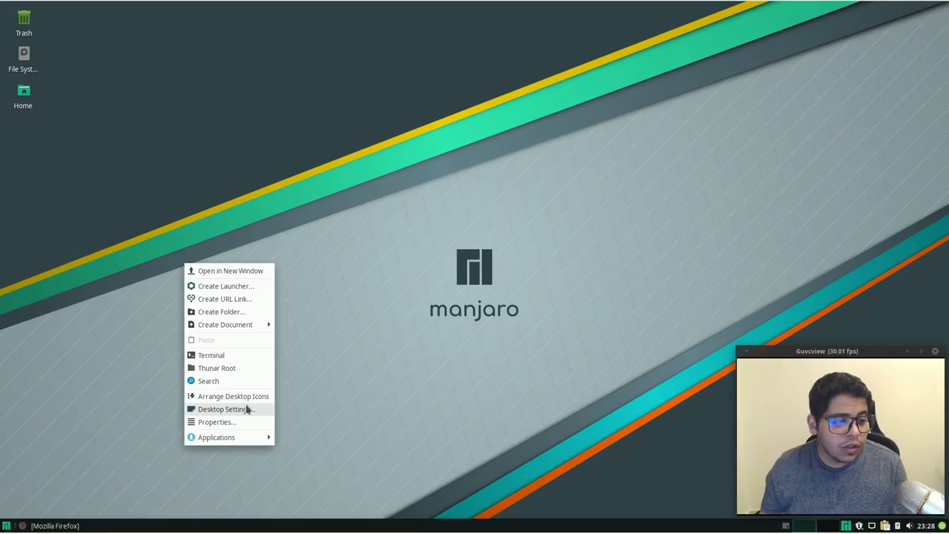
left_click(225, 410)
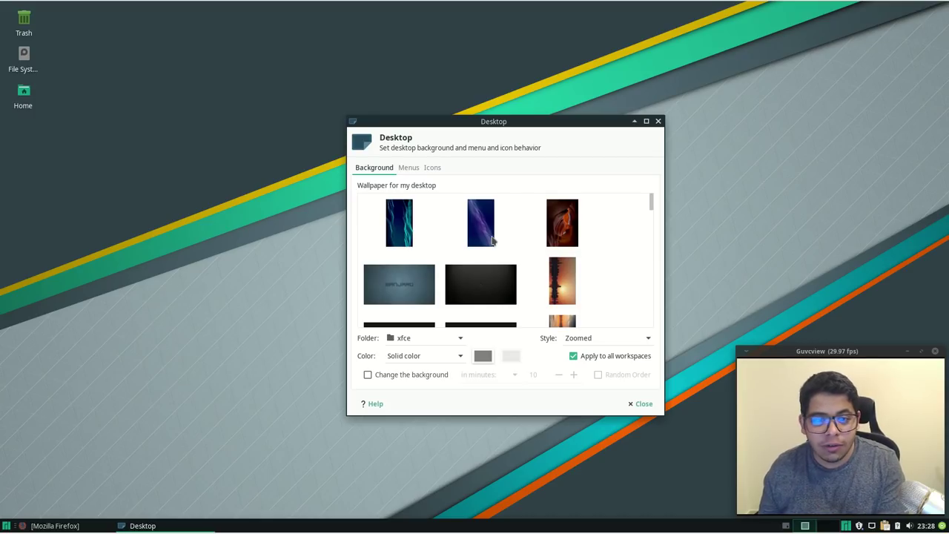
scroll(491, 243, "down", 6)
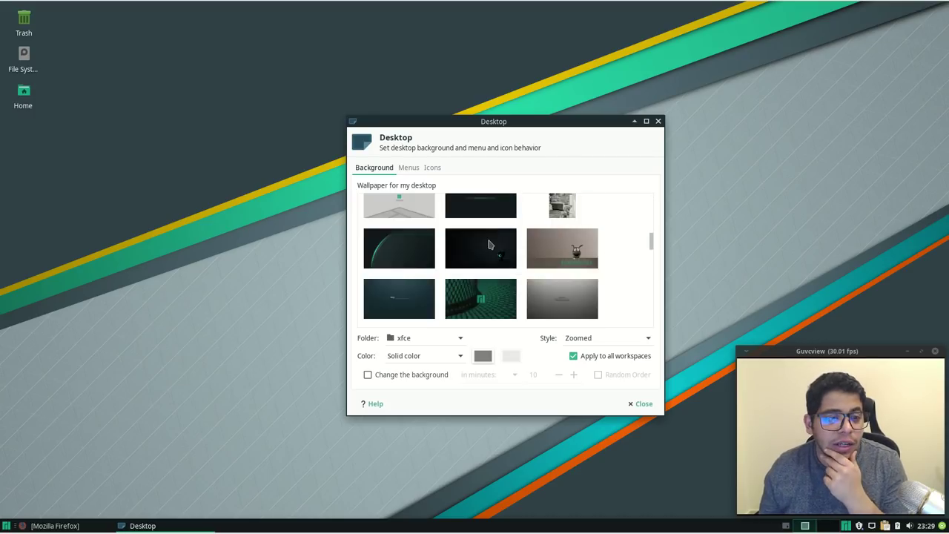
left_click(382, 211)
left_click(658, 121)
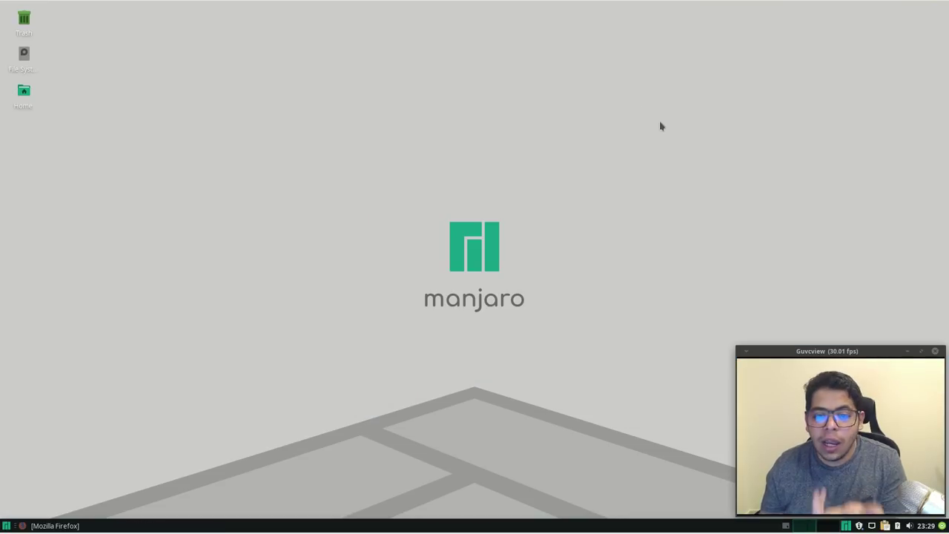
Switch to Firefox, go to manjaro.org, and close the Firefox Privacy Notice page
left_click(45, 525)
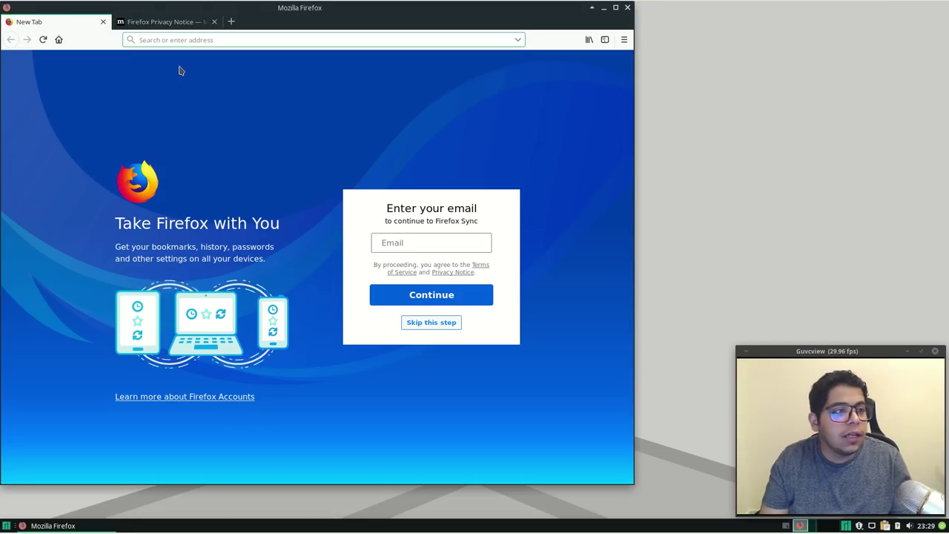
type("manjaro.org")
key("Return")
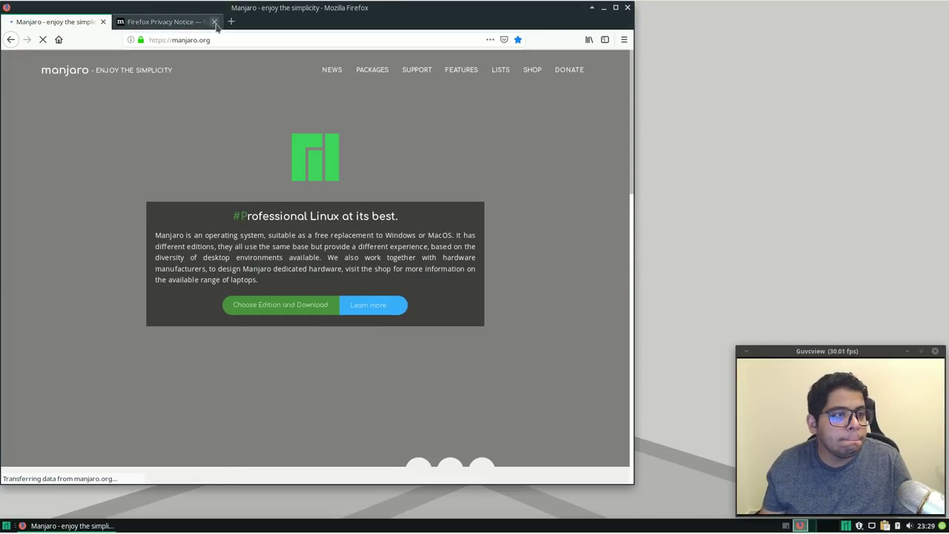
left_click(213, 21)
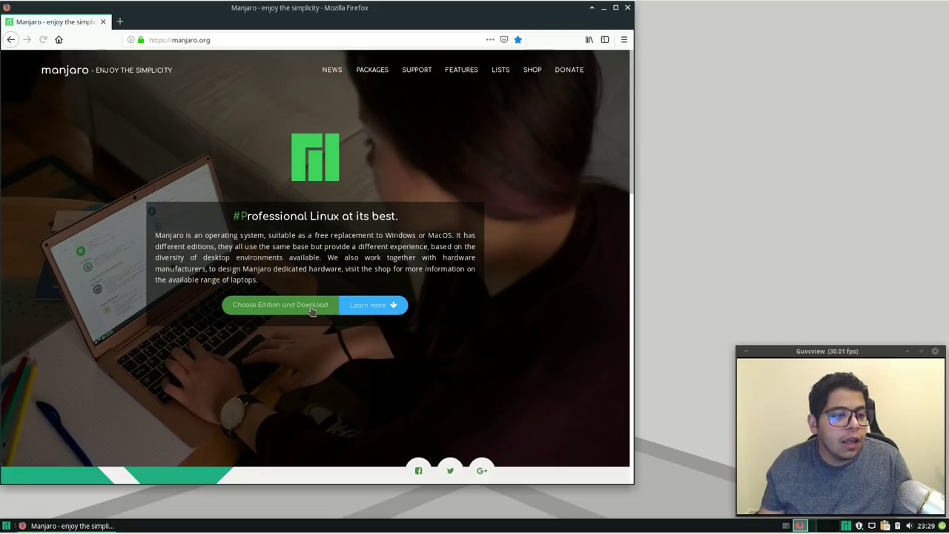
Go to Manjaro's edition download page, look through the available editions, and open the XFCE edition's page
left_click(285, 308)
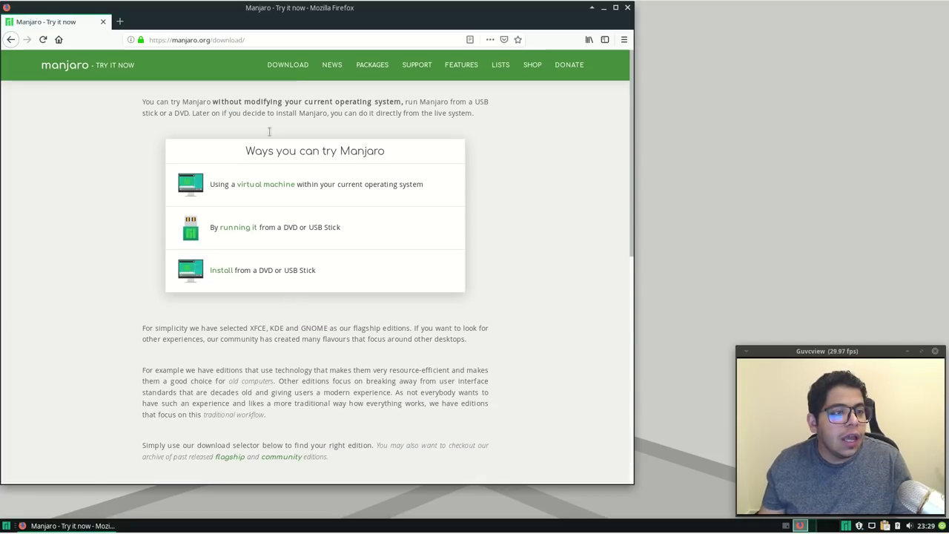
scroll(295, 93, "down", 5)
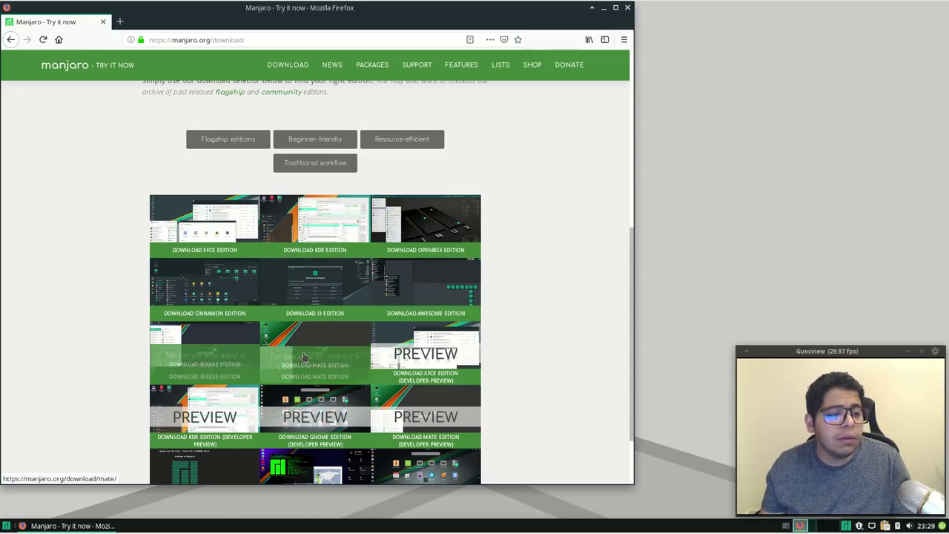
scroll(423, 349, "down", 1)
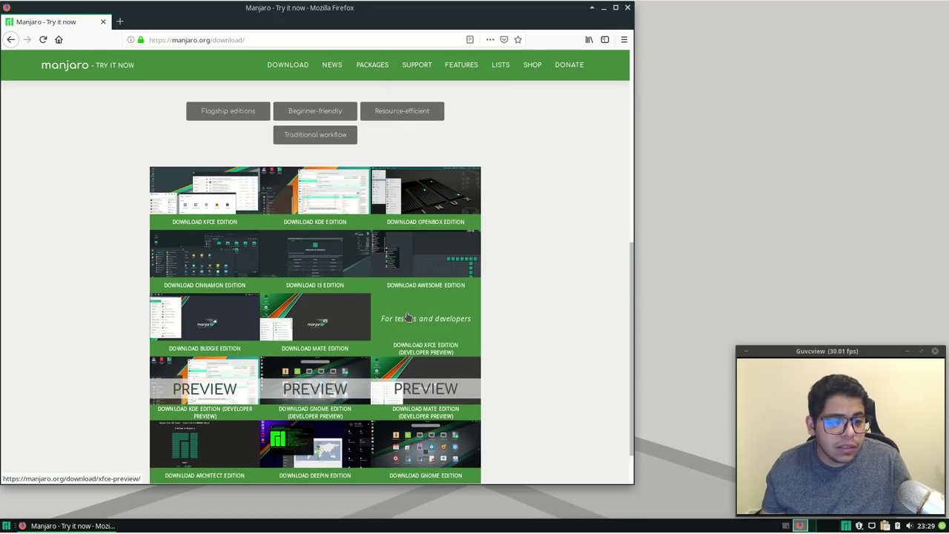
scroll(359, 361, "down", 2)
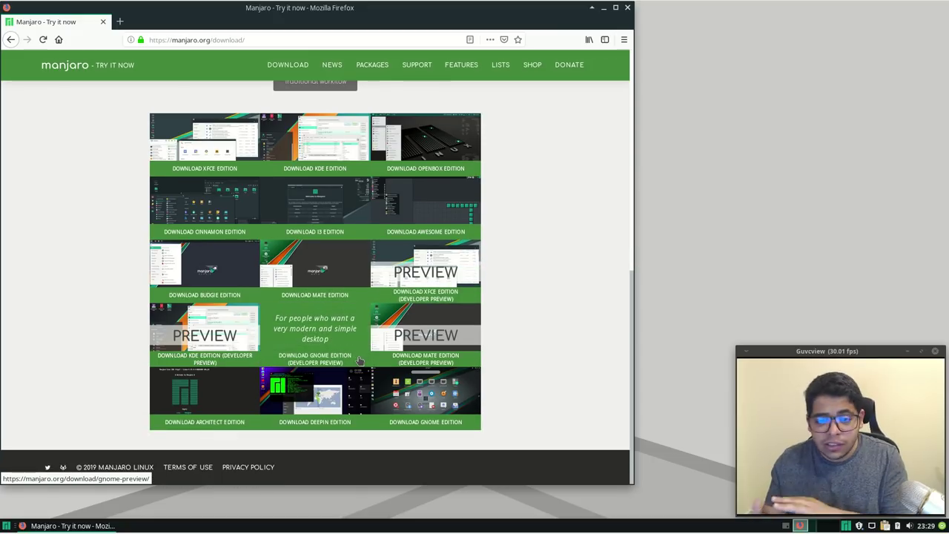
scroll(359, 360, "up", 1)
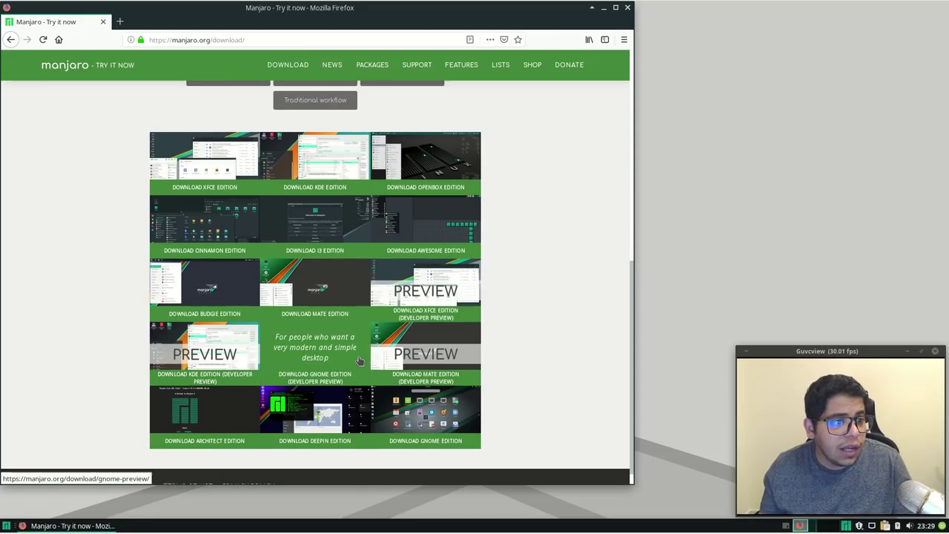
scroll(143, 289, "down", 1)
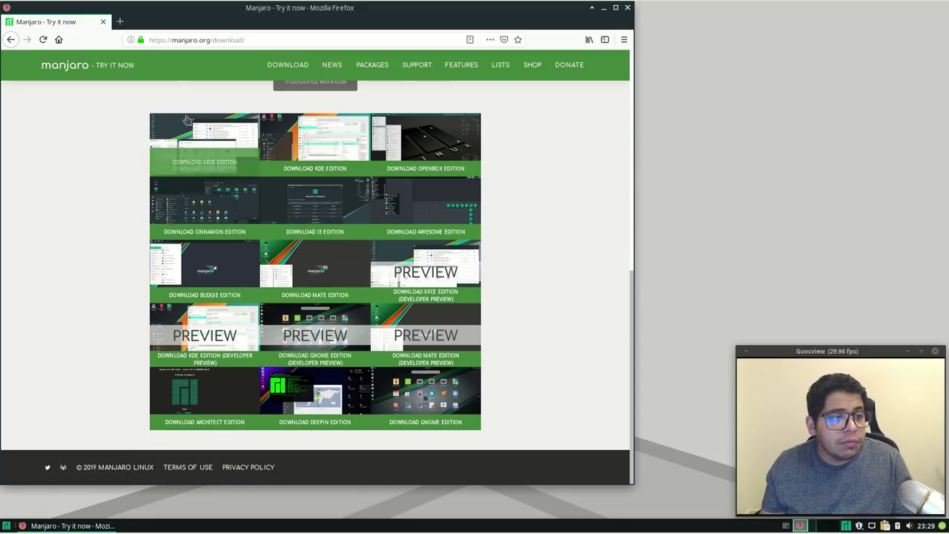
left_click(207, 131)
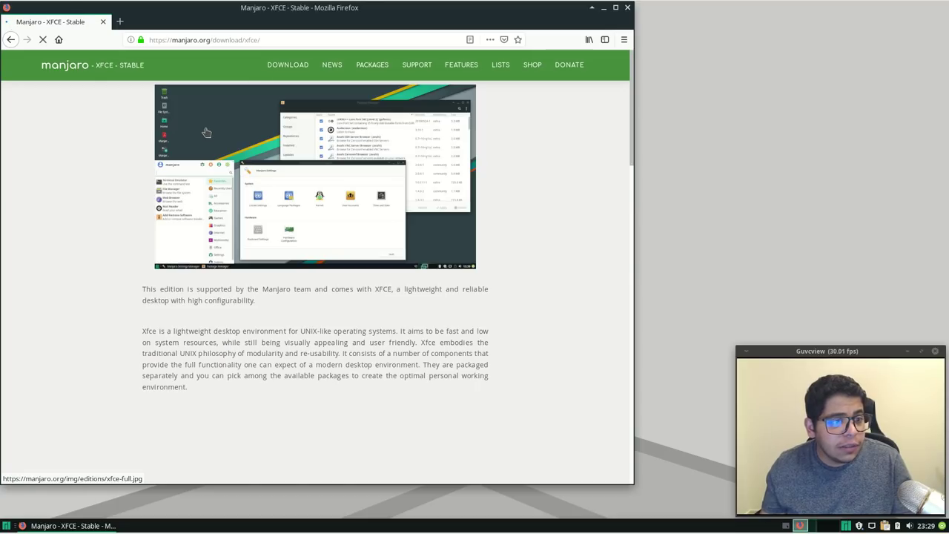
Look through the XFCE edition page down to the 64 bit version download options, and close the browser
scroll(232, 305, "down", 5)
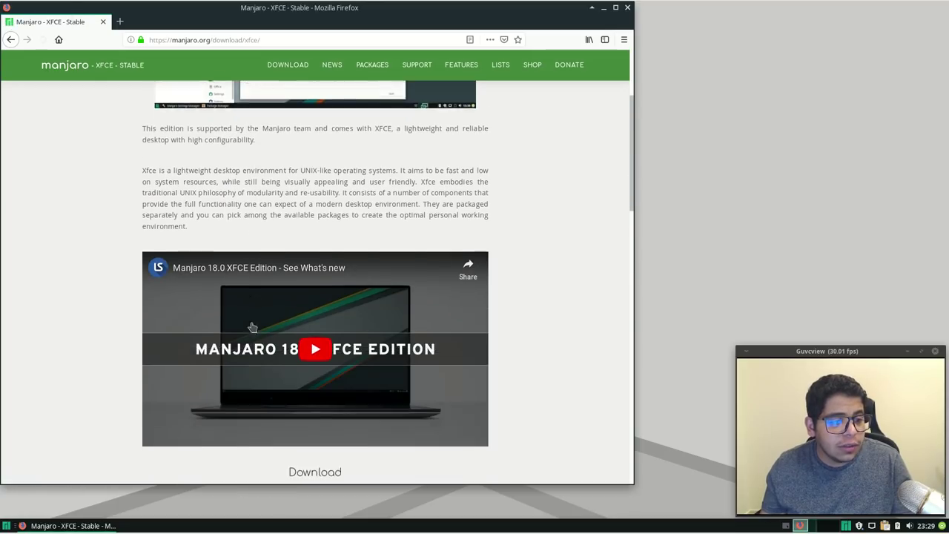
scroll(232, 304, "down", 3)
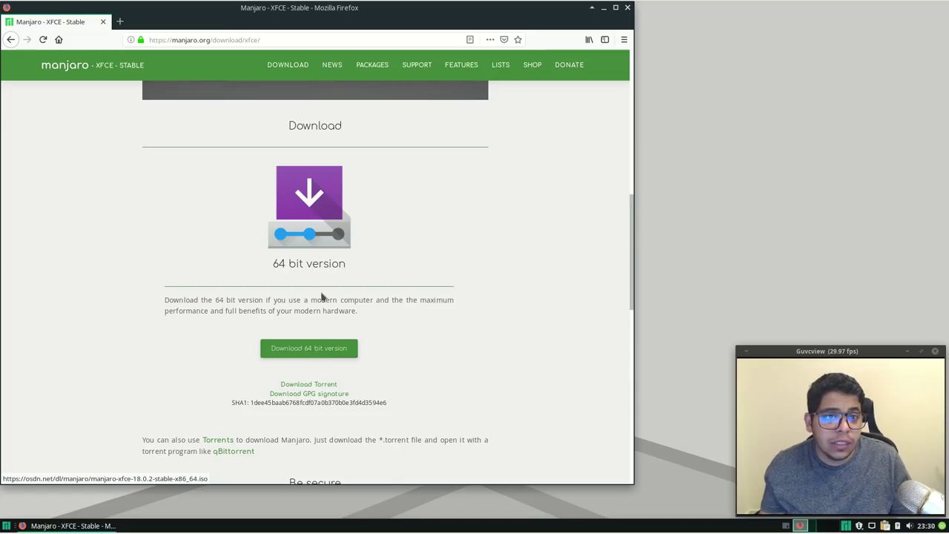
left_click(628, 7)
Search the applications for "soft" and open Software Update, and launch Add/Remove Software from the favorite applications
left_click(6, 526)
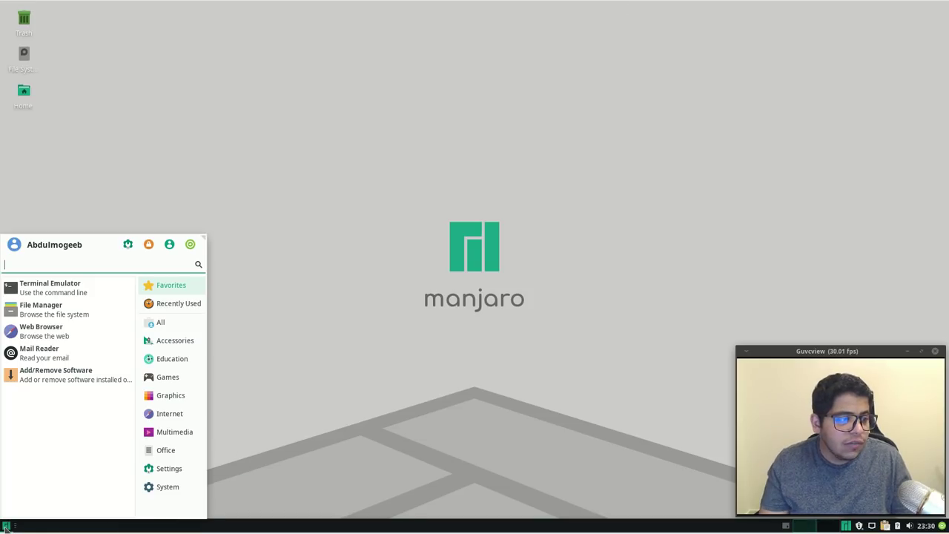
type("soft")
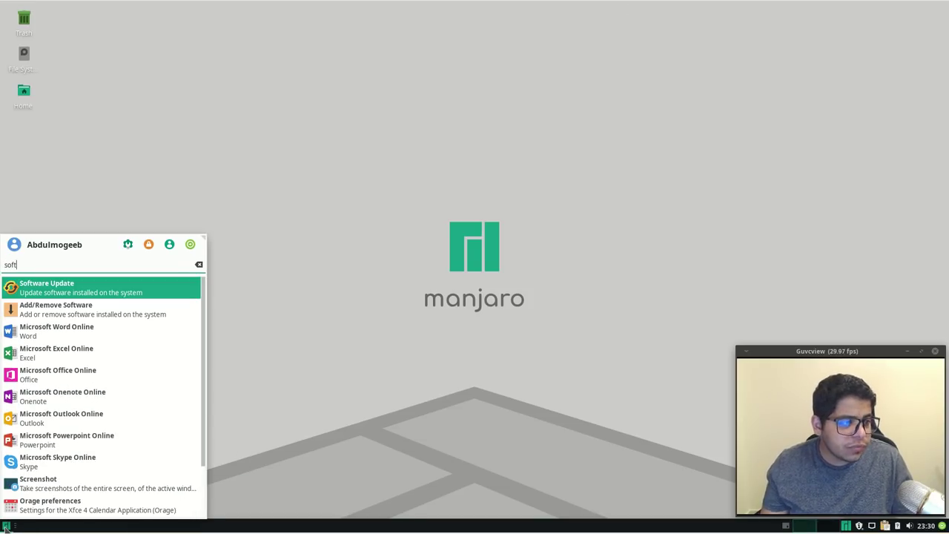
key("Return")
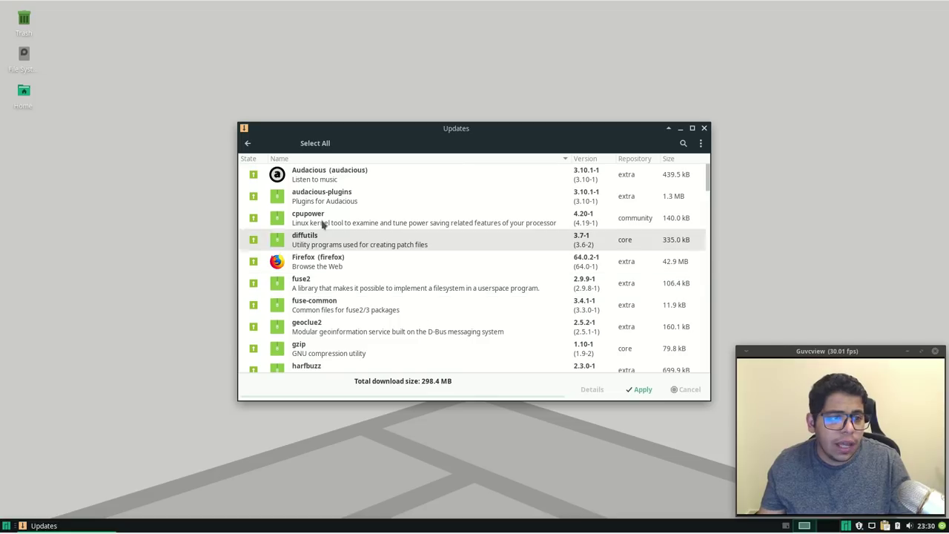
left_click(6, 527)
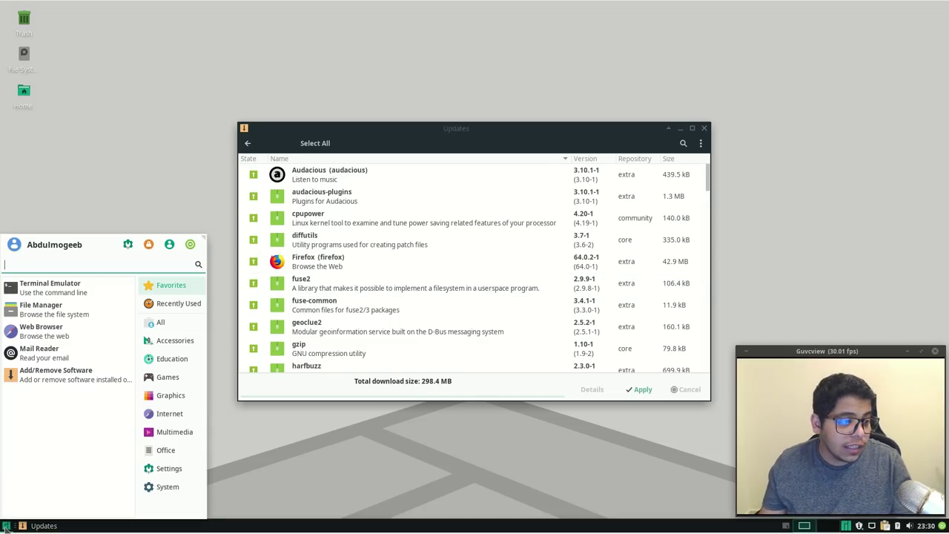
left_click(52, 383)
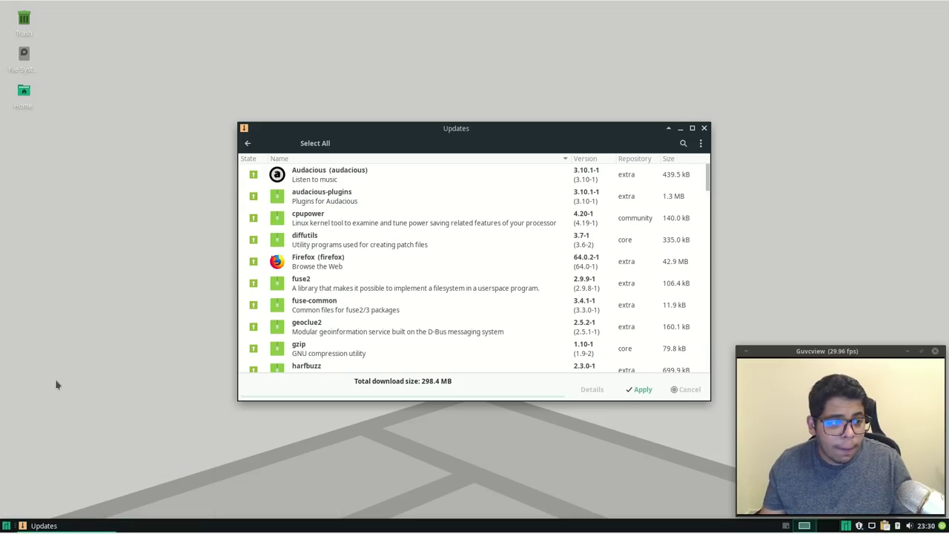